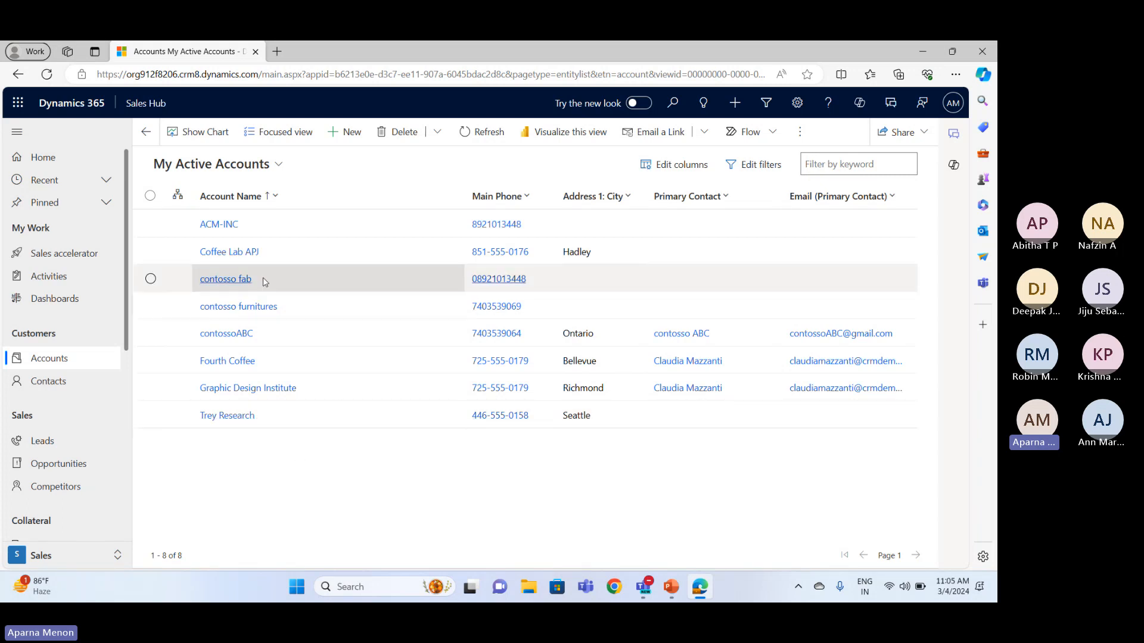
pyautogui.click(265, 164)
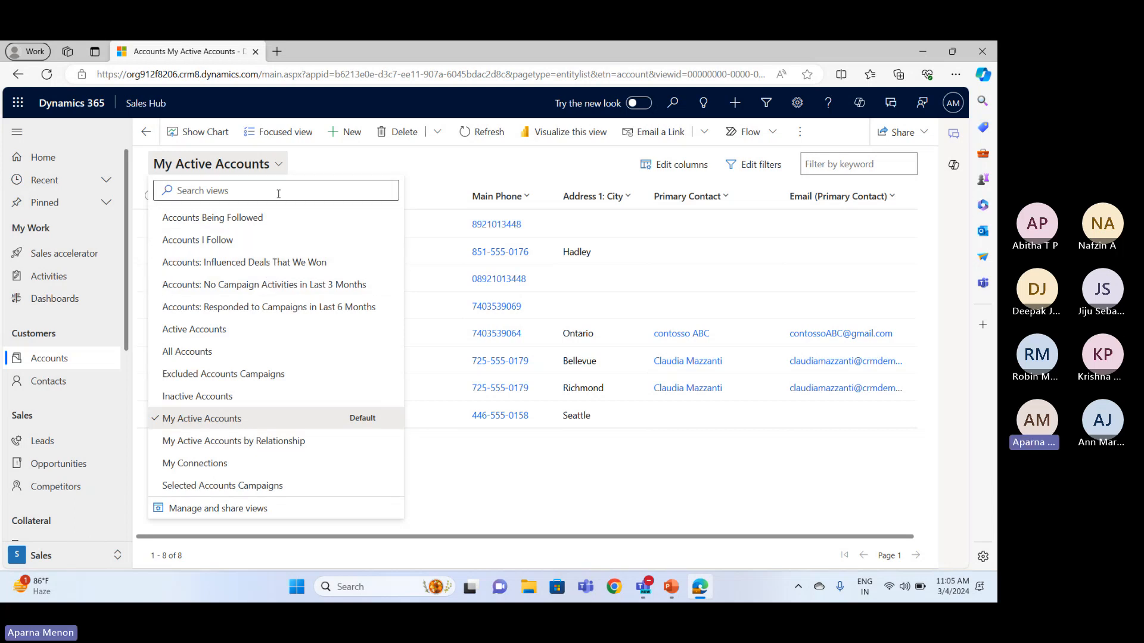
pyautogui.click(278, 164)
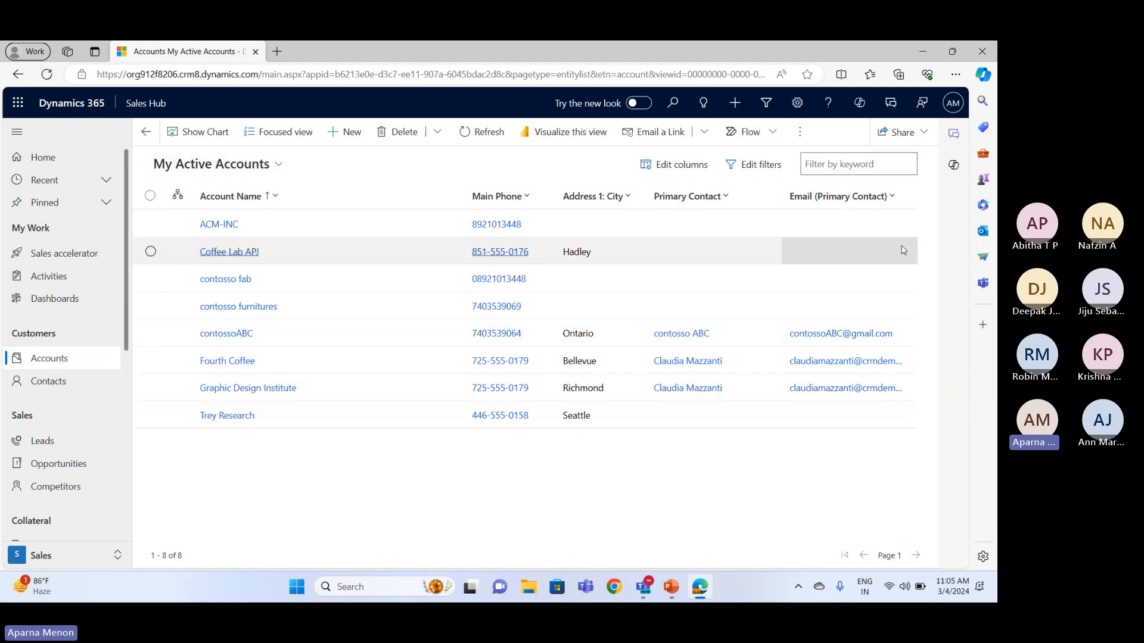
# Add the Account Number column to the My Active Accounts view and apply the change
pyautogui.click(697, 165)
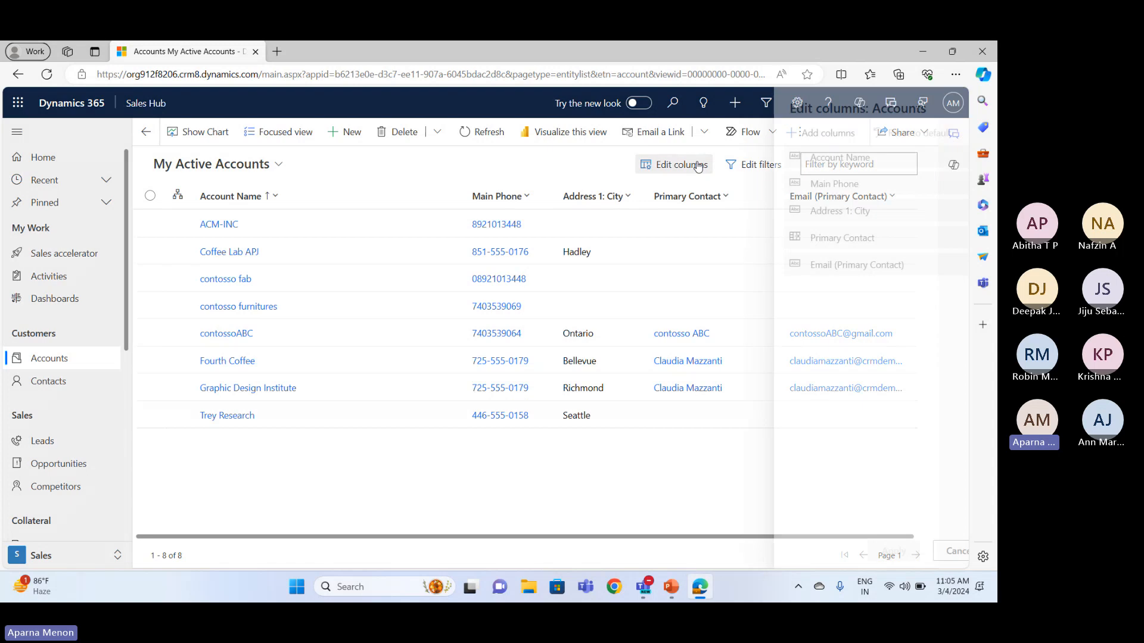
pyautogui.click(775, 138)
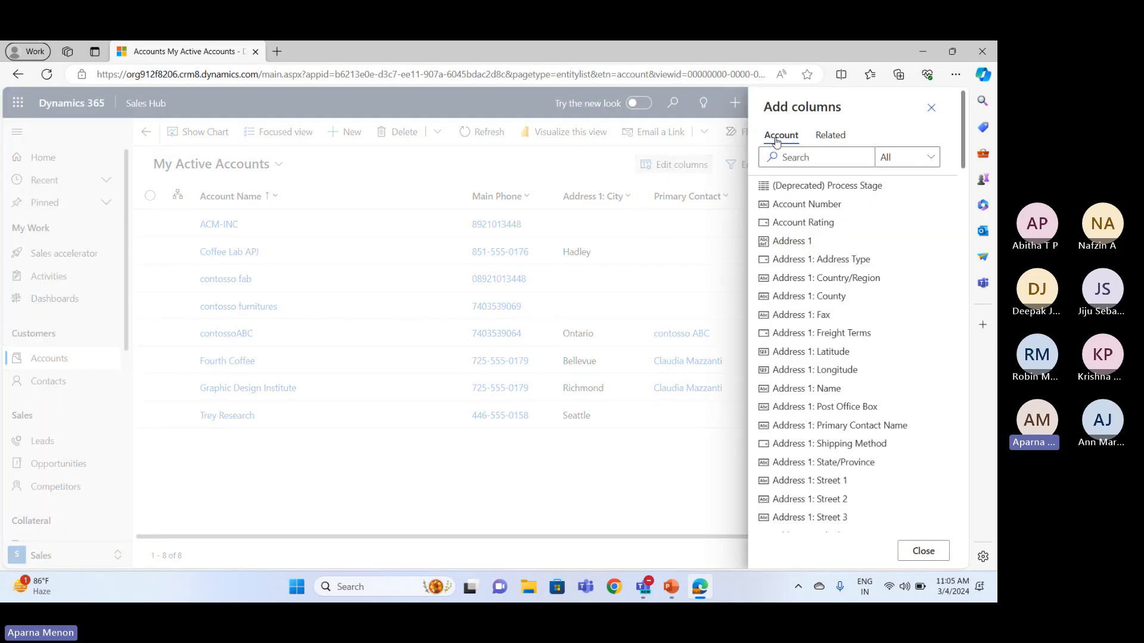
pyautogui.click(784, 205)
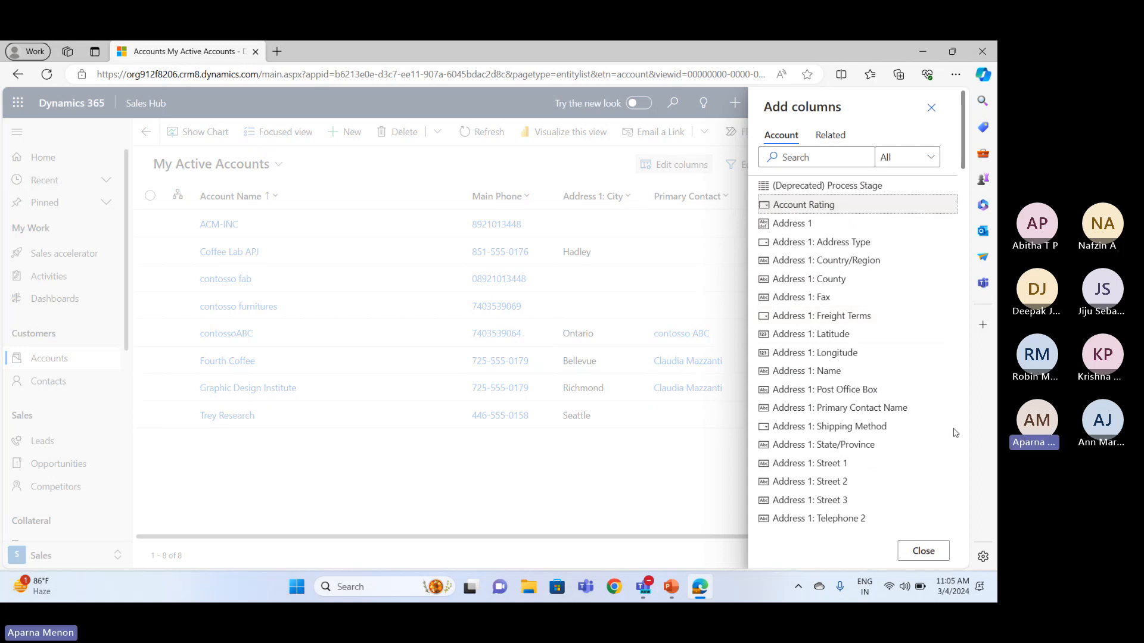
pyautogui.click(934, 555)
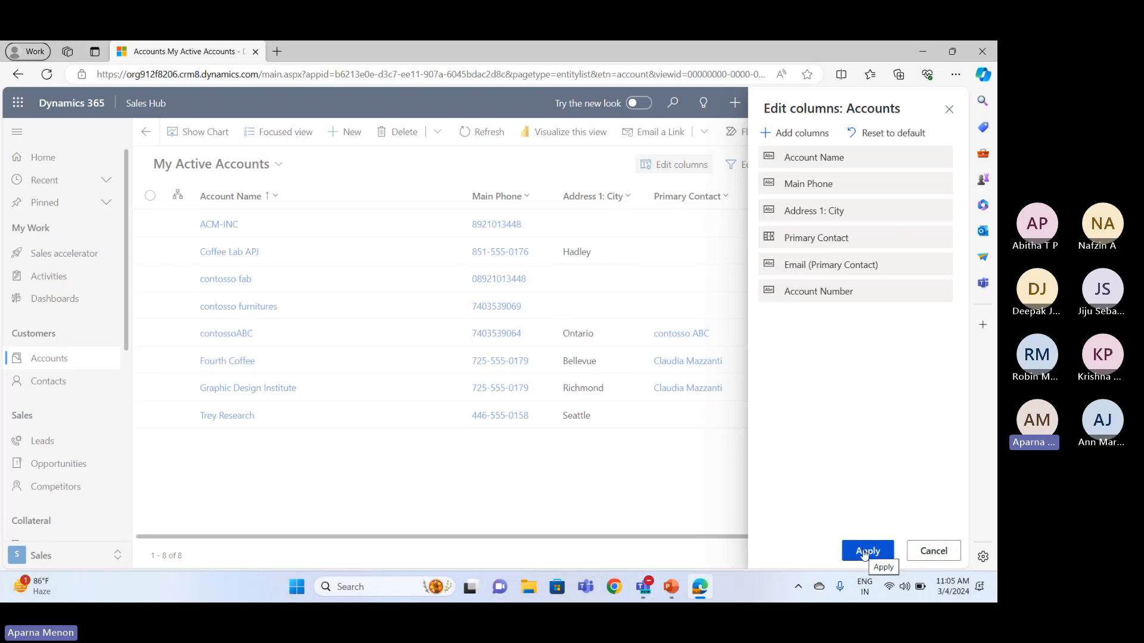
pyautogui.click(866, 551)
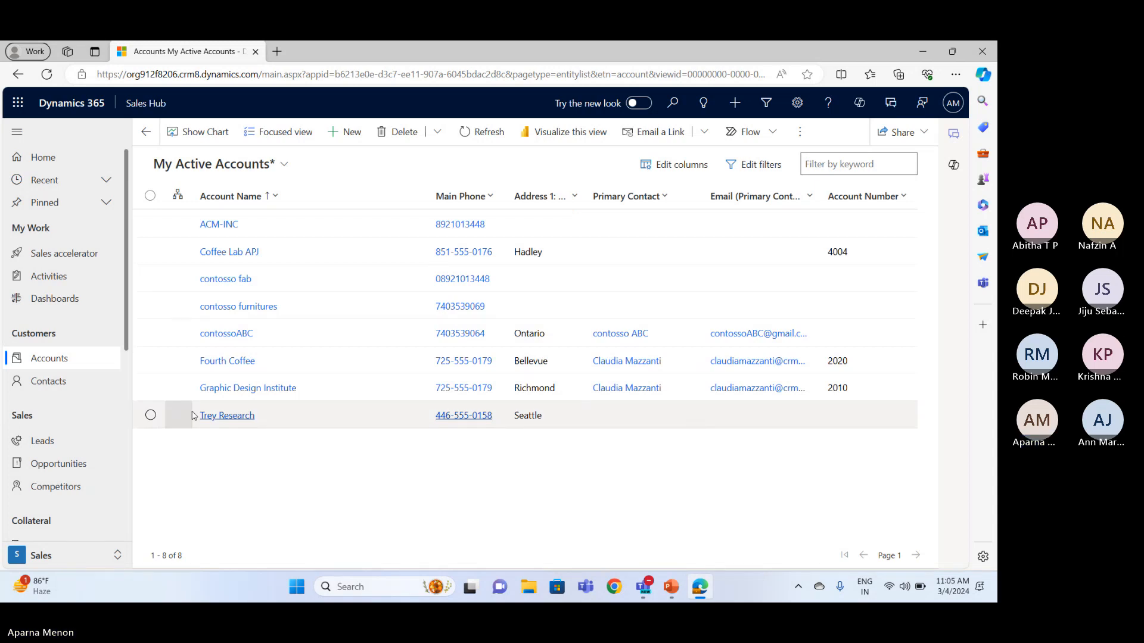
# Go to the Leads list and start a new lead record
pyautogui.click(54, 441)
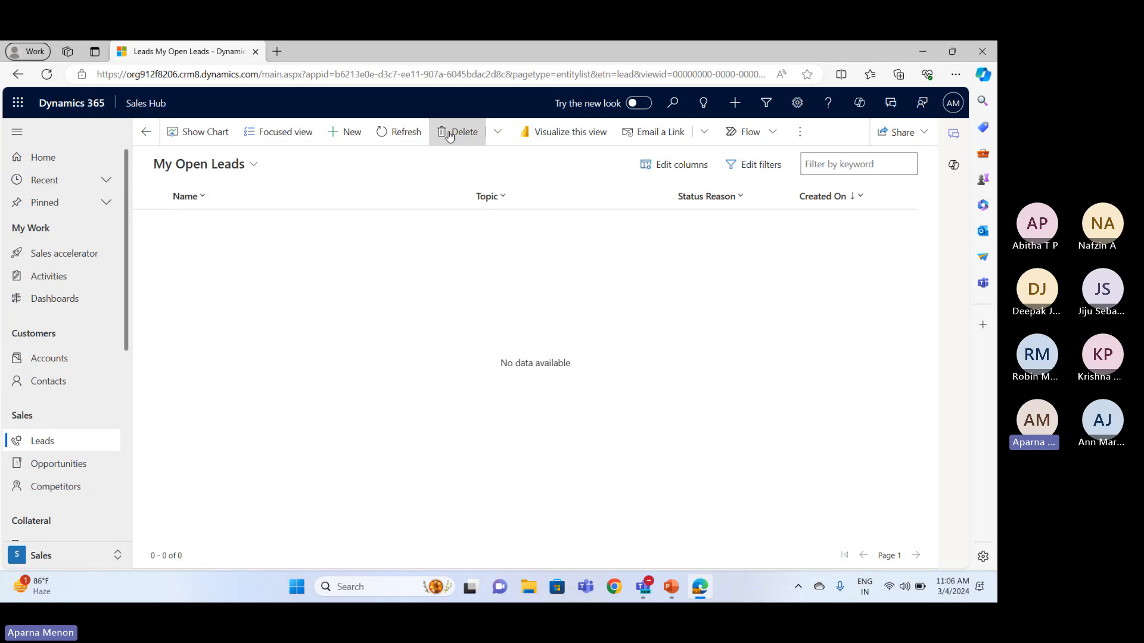
pyautogui.click(350, 133)
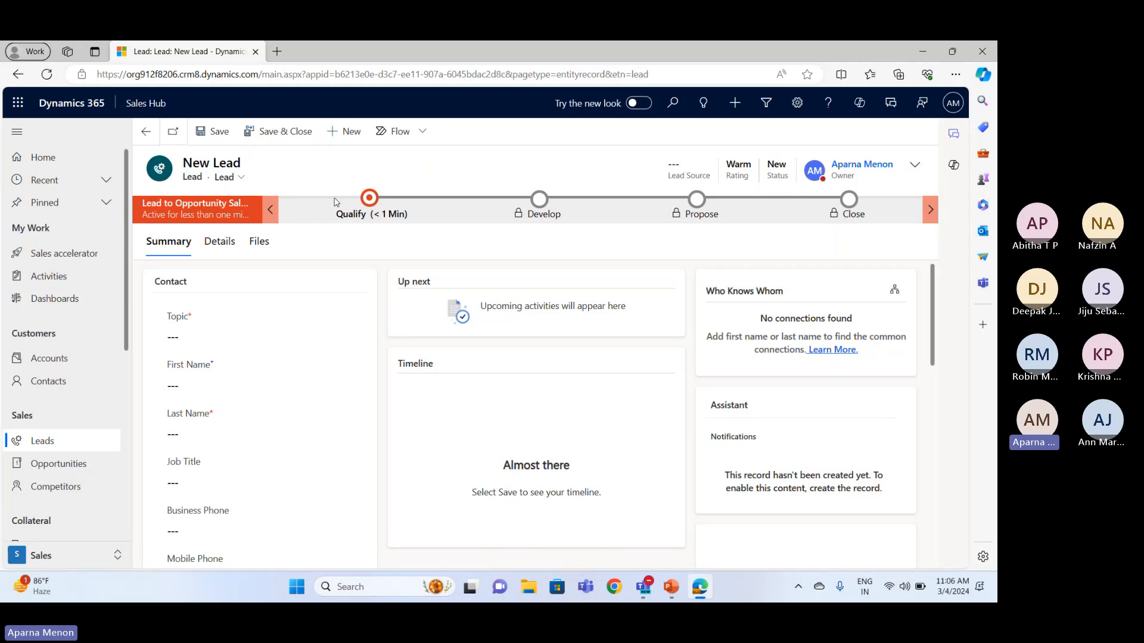
pyautogui.click(208, 329)
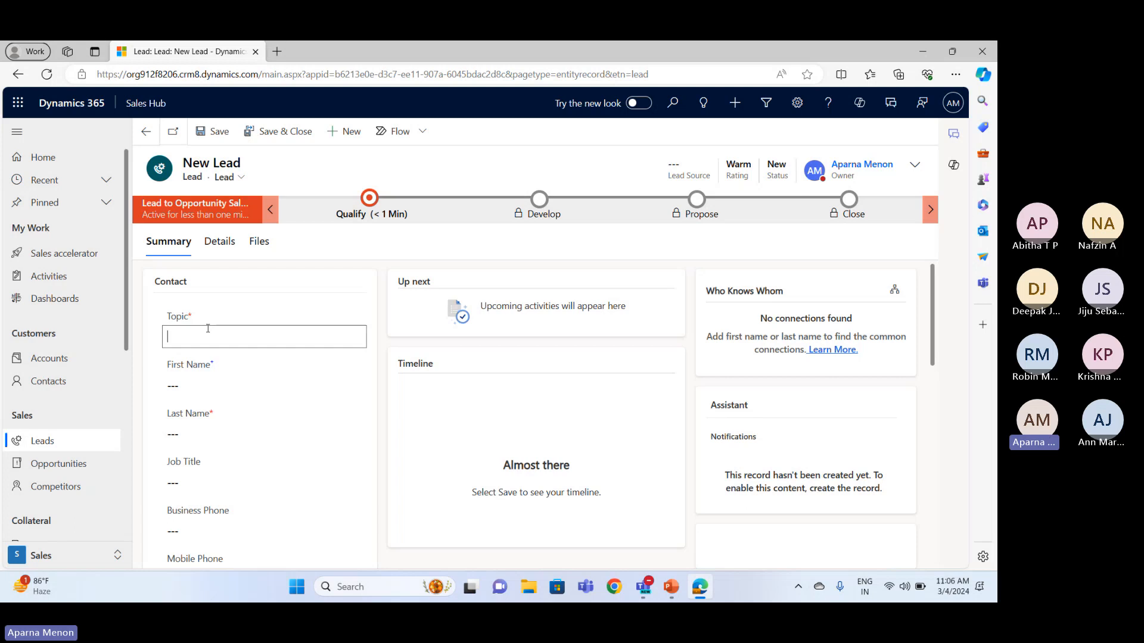
# Examine the Contact and Company fields on the new lead's summary form, including which ones are required
pyautogui.scroll(-6, 264, 396)
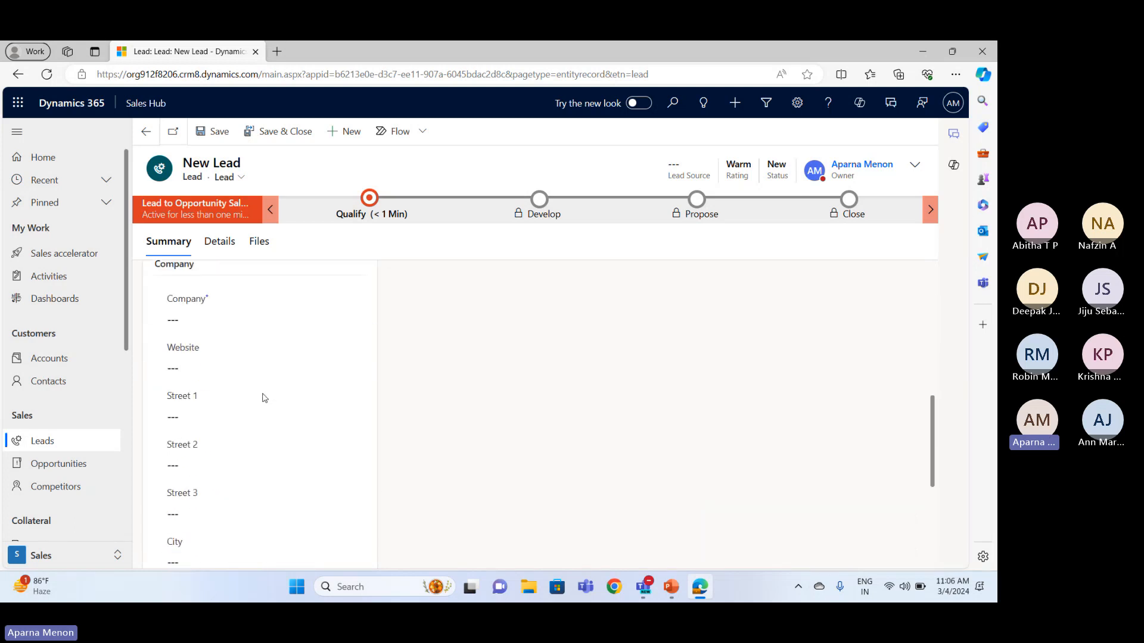
pyautogui.scroll(2, 265, 398)
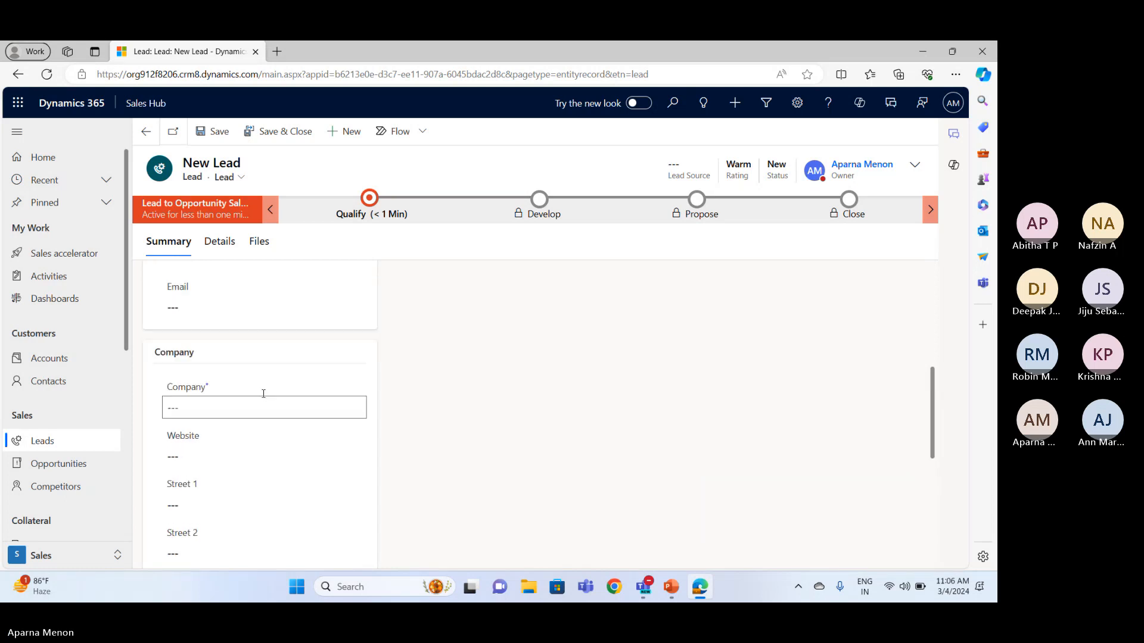
pyautogui.scroll(5, 263, 393)
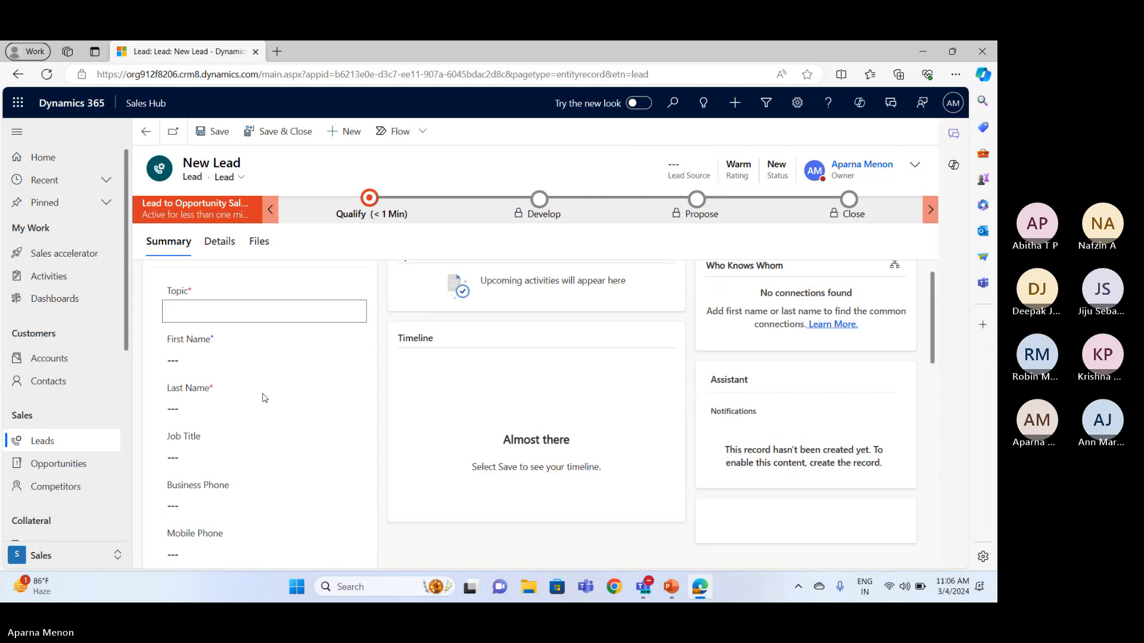
pyautogui.scroll(1, 265, 398)
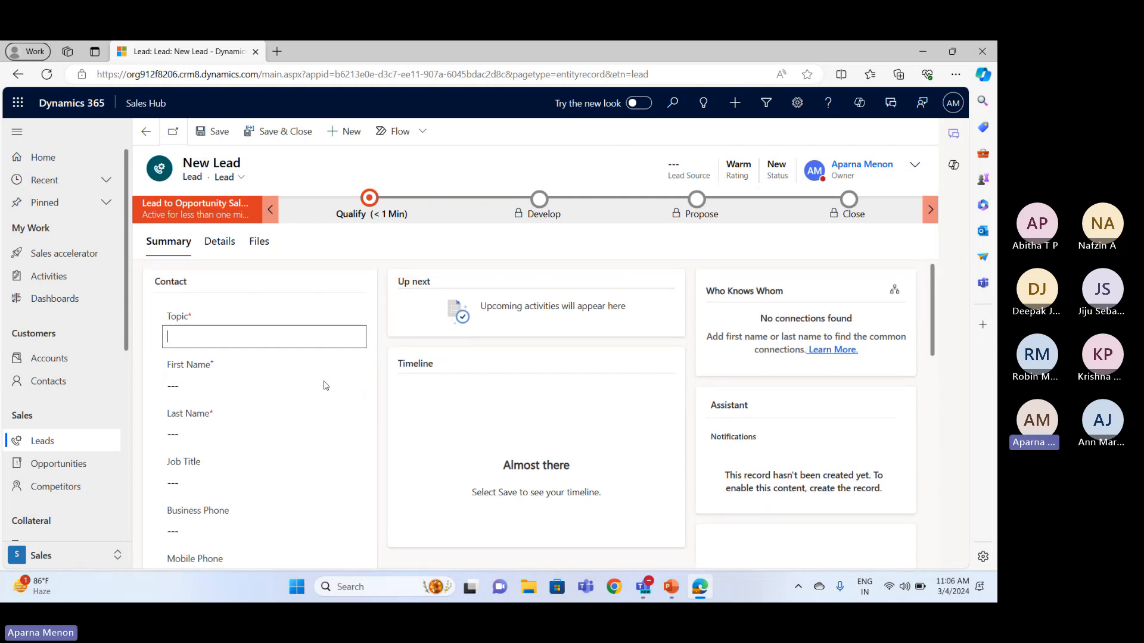
pyautogui.scroll(-1, 277, 440)
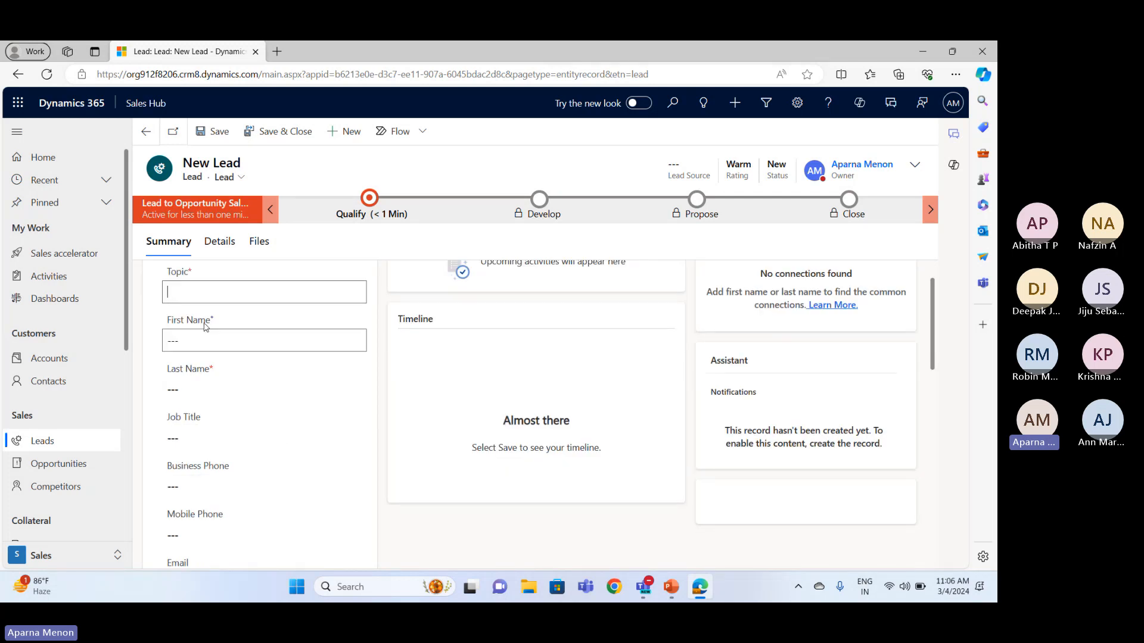
pyautogui.scroll(1, 204, 327)
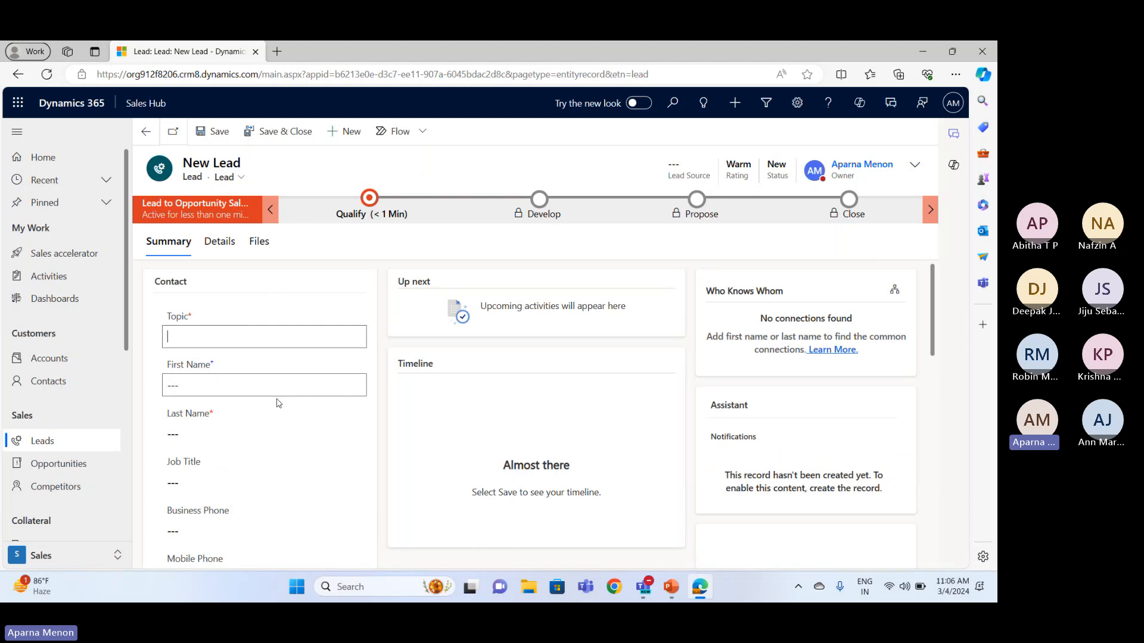
pyautogui.click(282, 339)
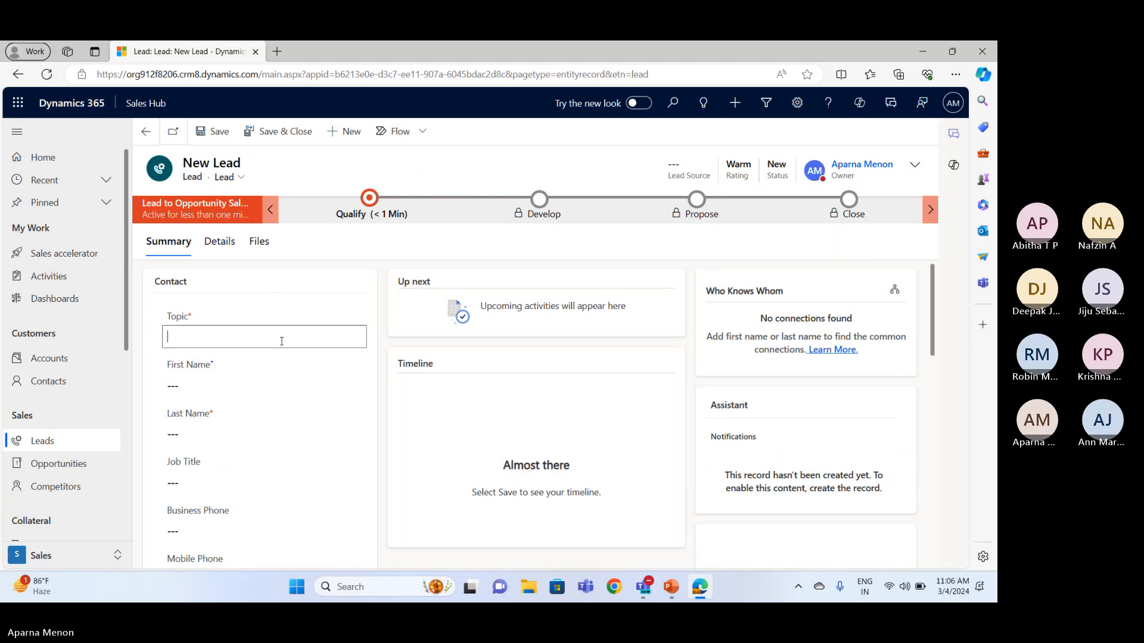
pyautogui.scroll(-2, 282, 351)
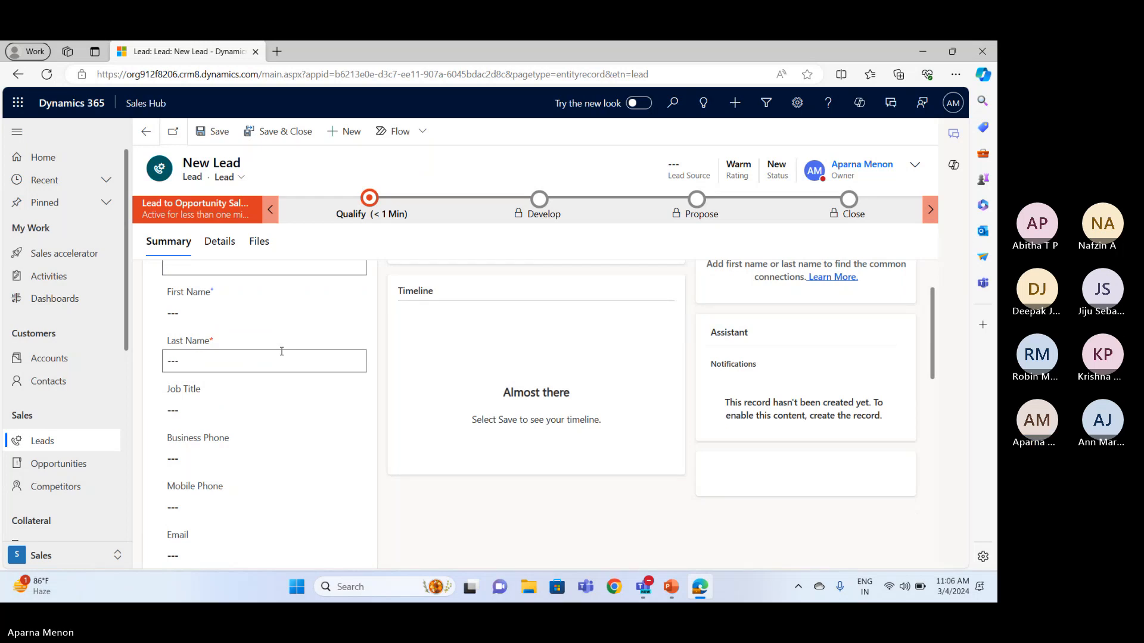
pyautogui.scroll(-5, 282, 351)
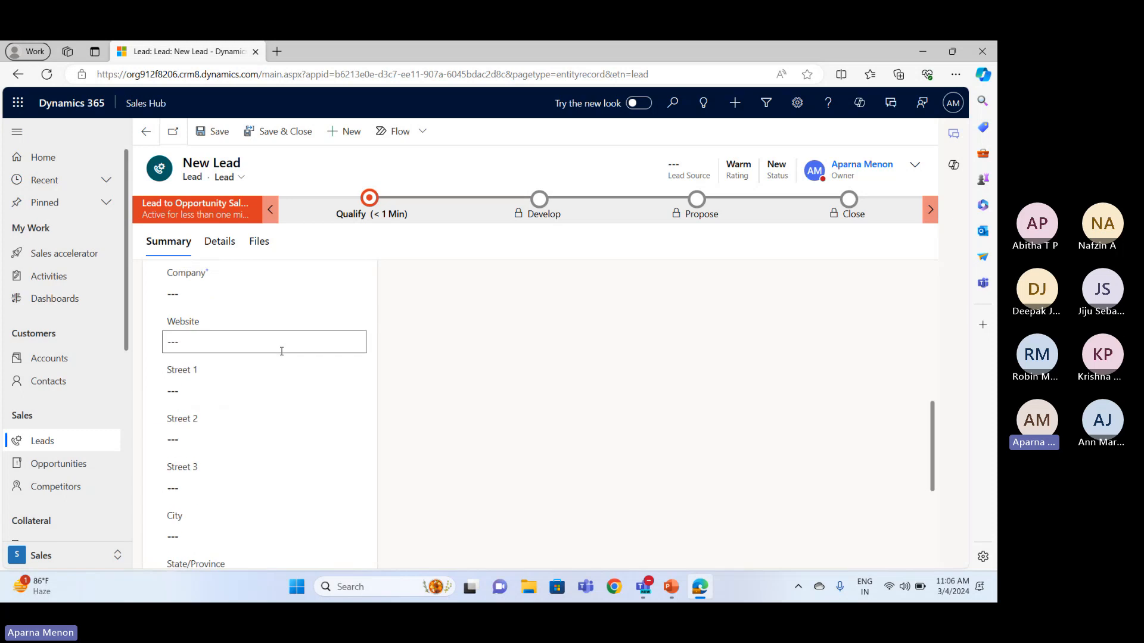
pyautogui.scroll(2, 282, 351)
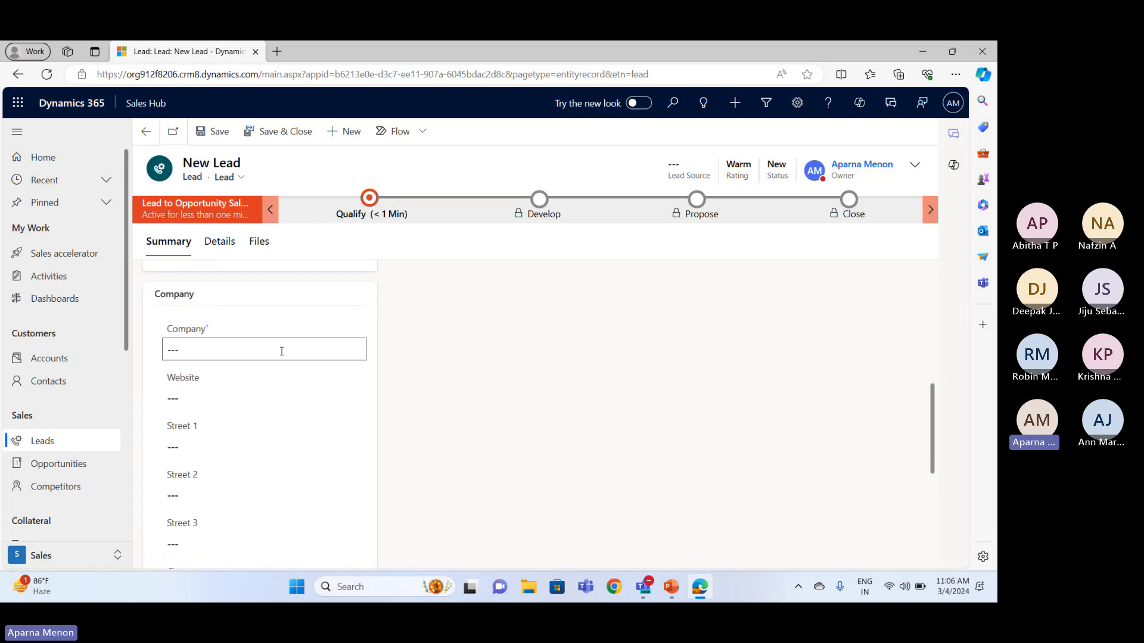
pyautogui.scroll(-1, 282, 351)
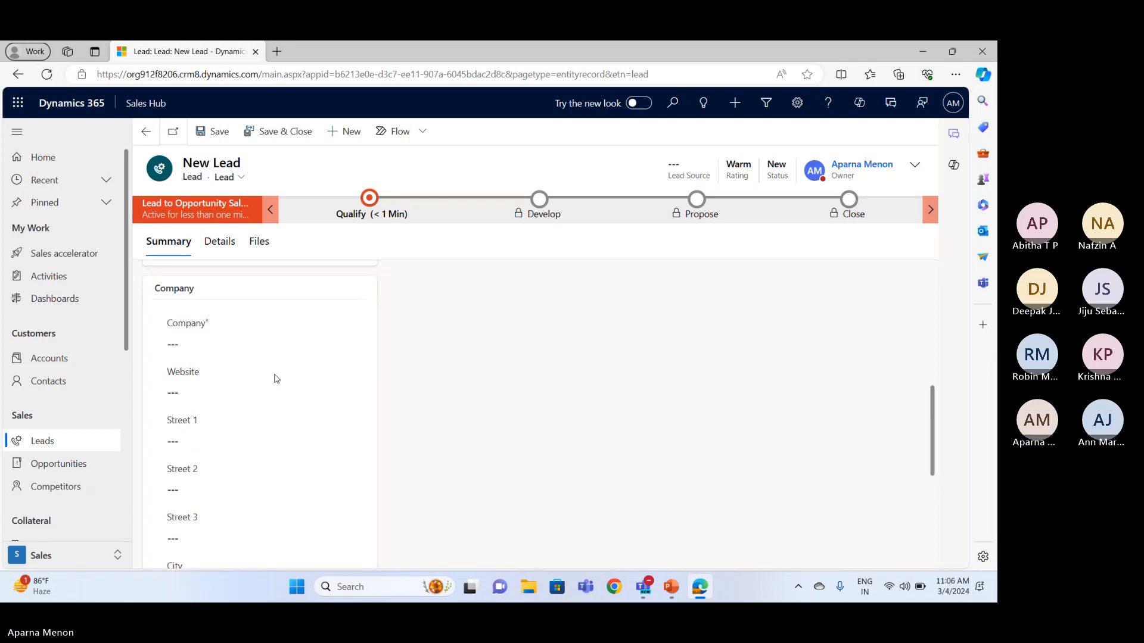
pyautogui.scroll(1, 276, 378)
pyautogui.scroll(5, 275, 378)
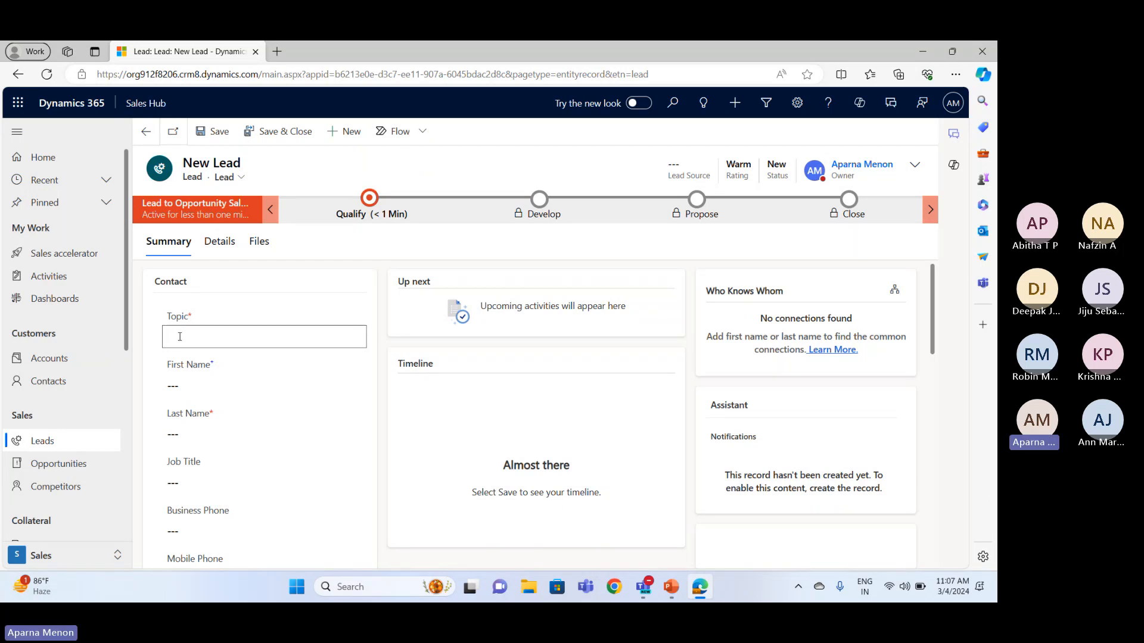
# Set the lead's topic to "nissan rogue - mr x"
pyautogui.write('nissan rogue - mr x')
# Fill in the lead contact's first name and last name
pyautogui.click(180, 383)
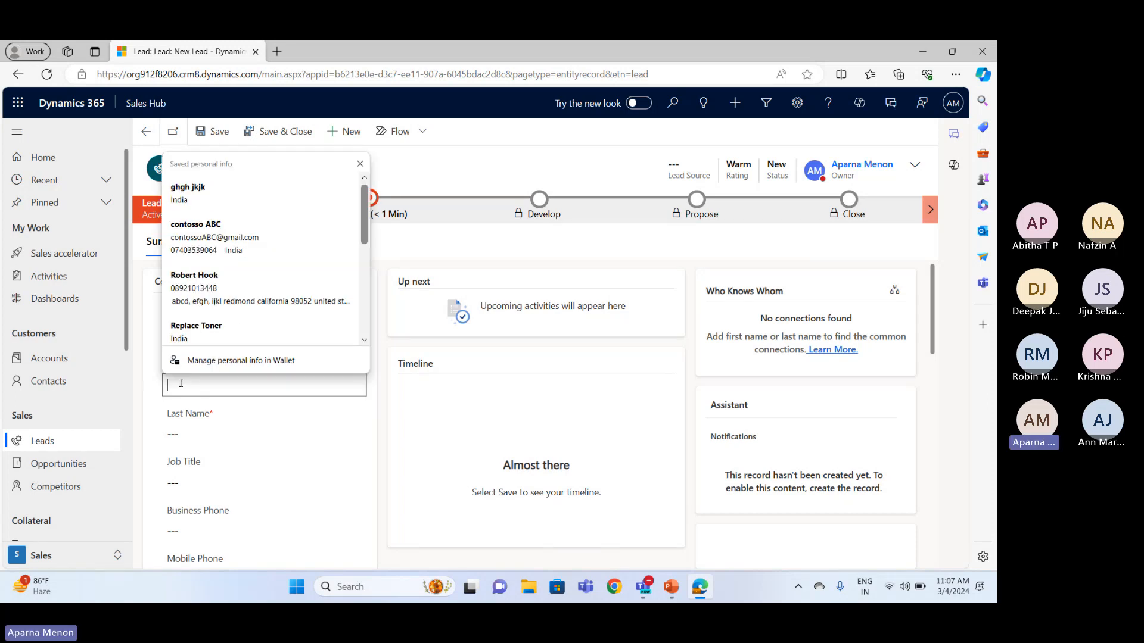
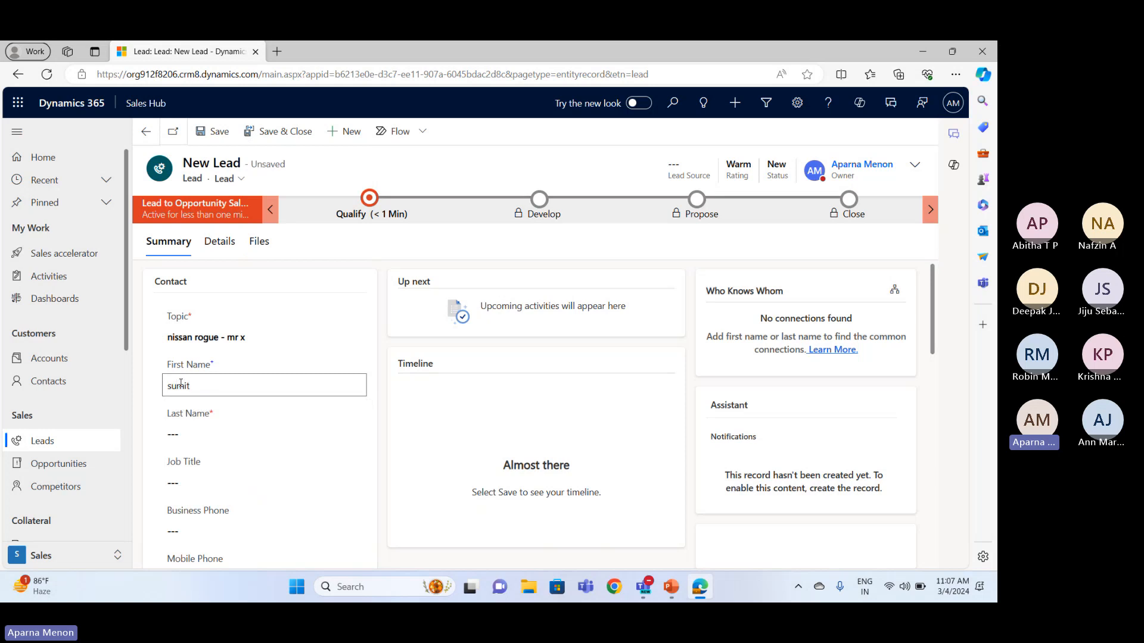
pyautogui.click(194, 430)
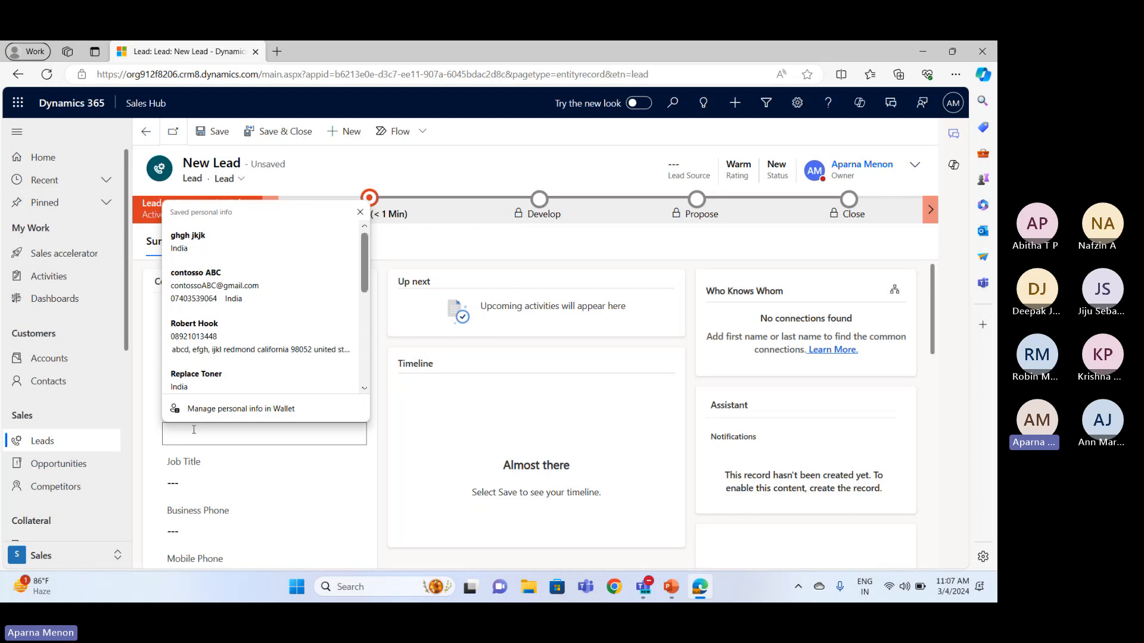
pyautogui.click(157, 390)
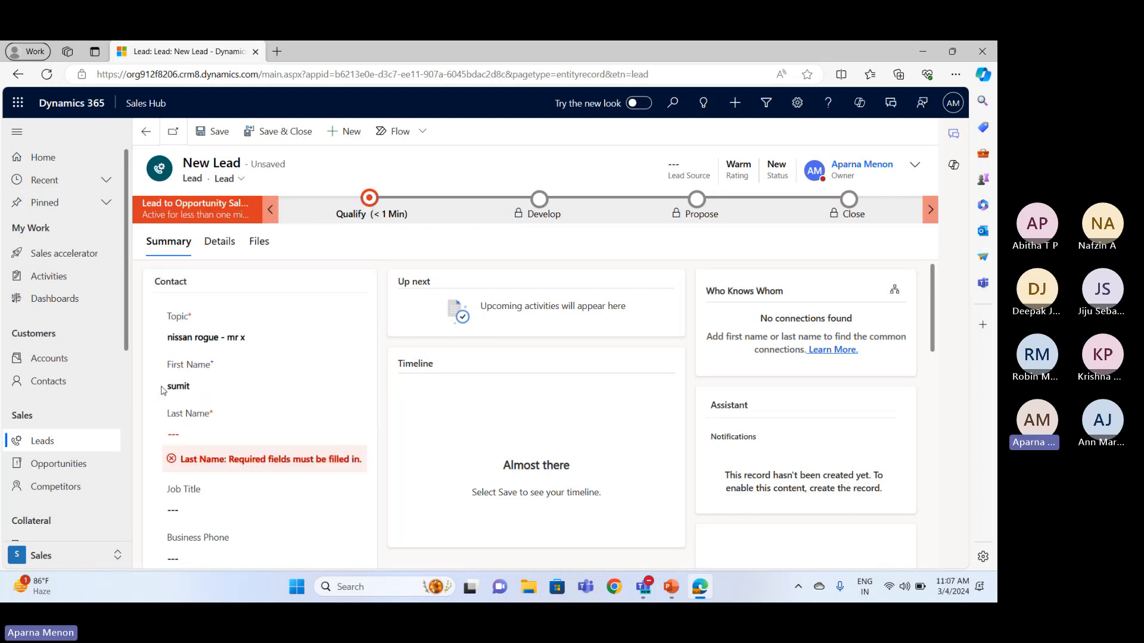
pyautogui.click(192, 434)
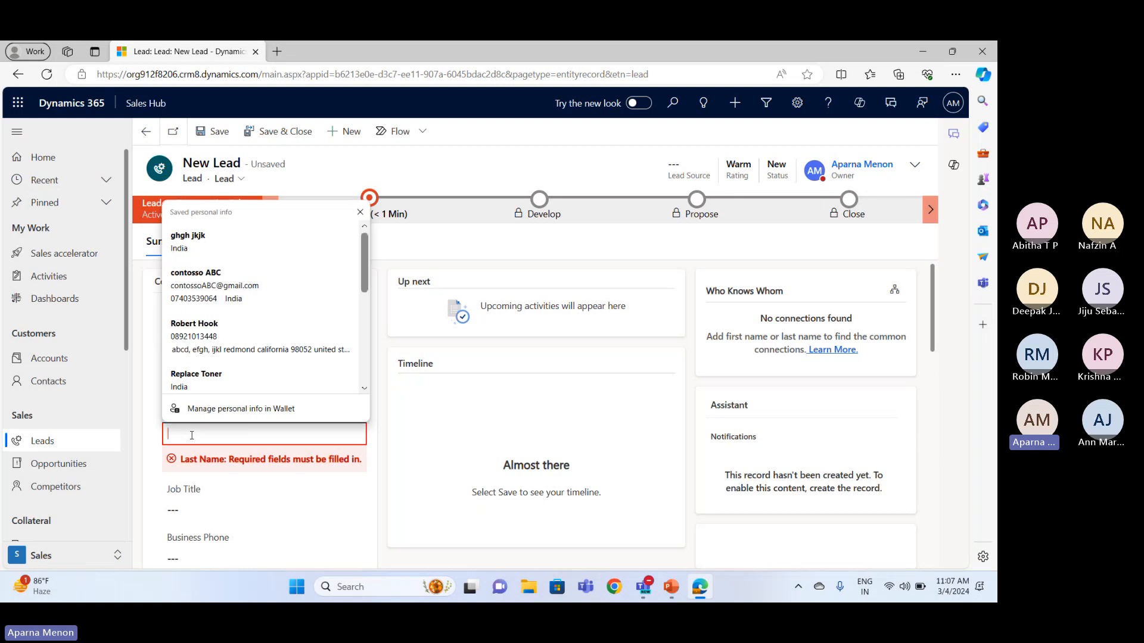
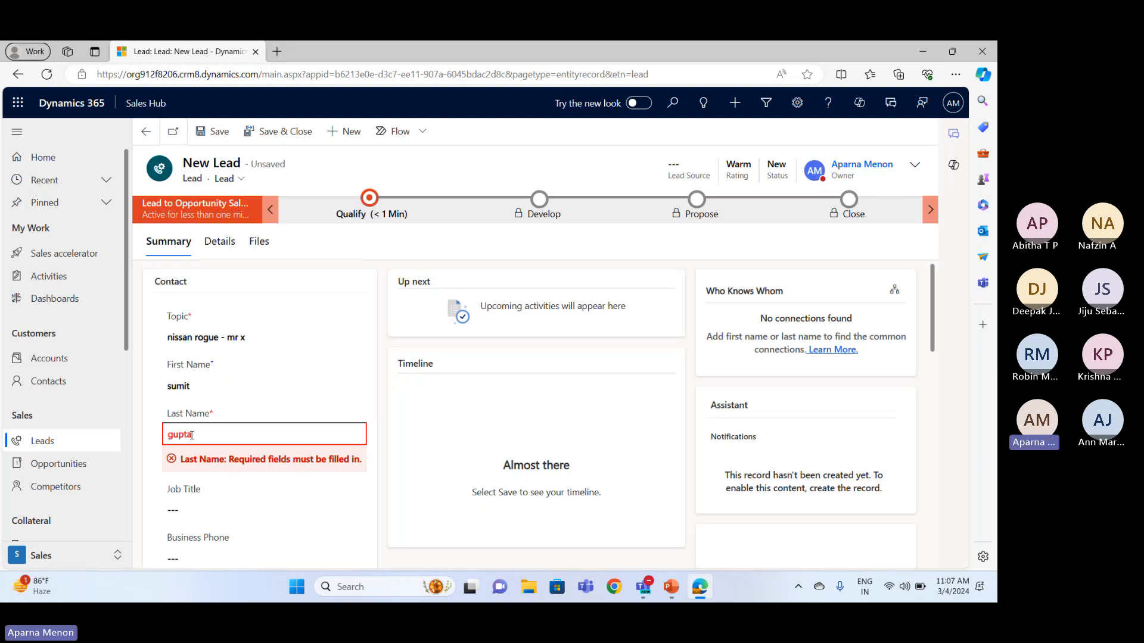
# Set the lead's job title to "head of sales"
pyautogui.scroll(-2, 191, 435)
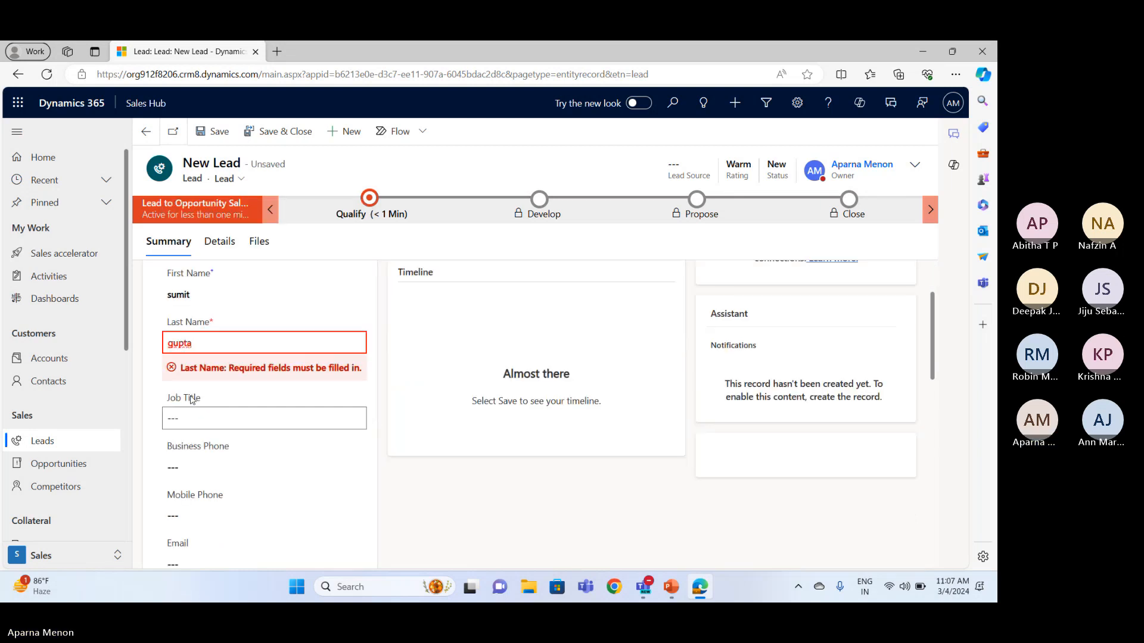
pyautogui.click(187, 430)
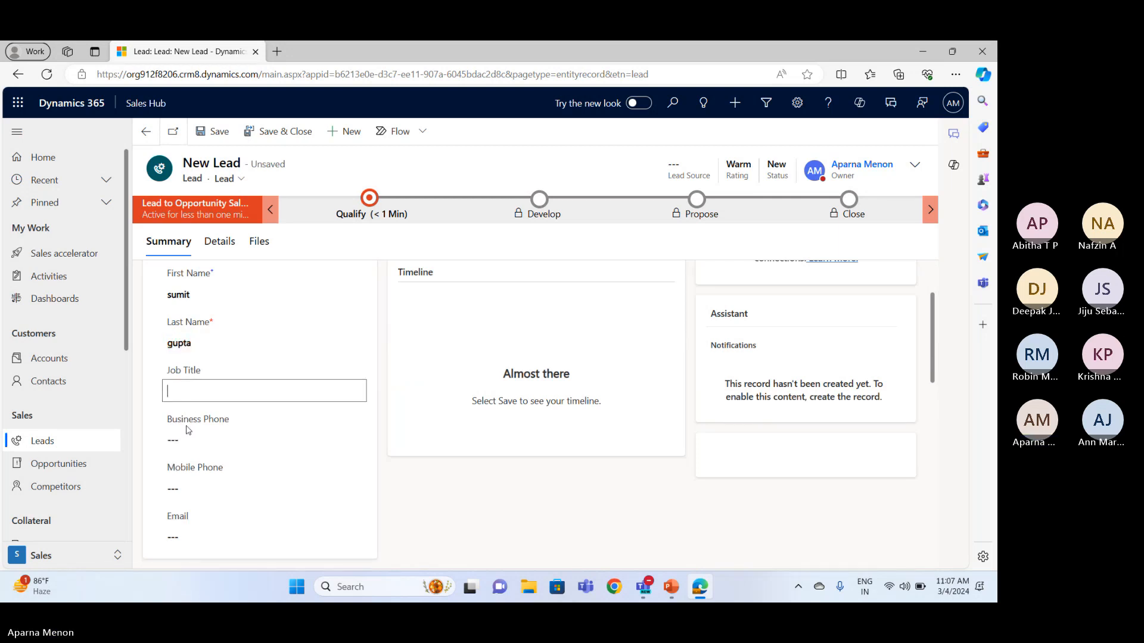
pyautogui.write('head of sales')
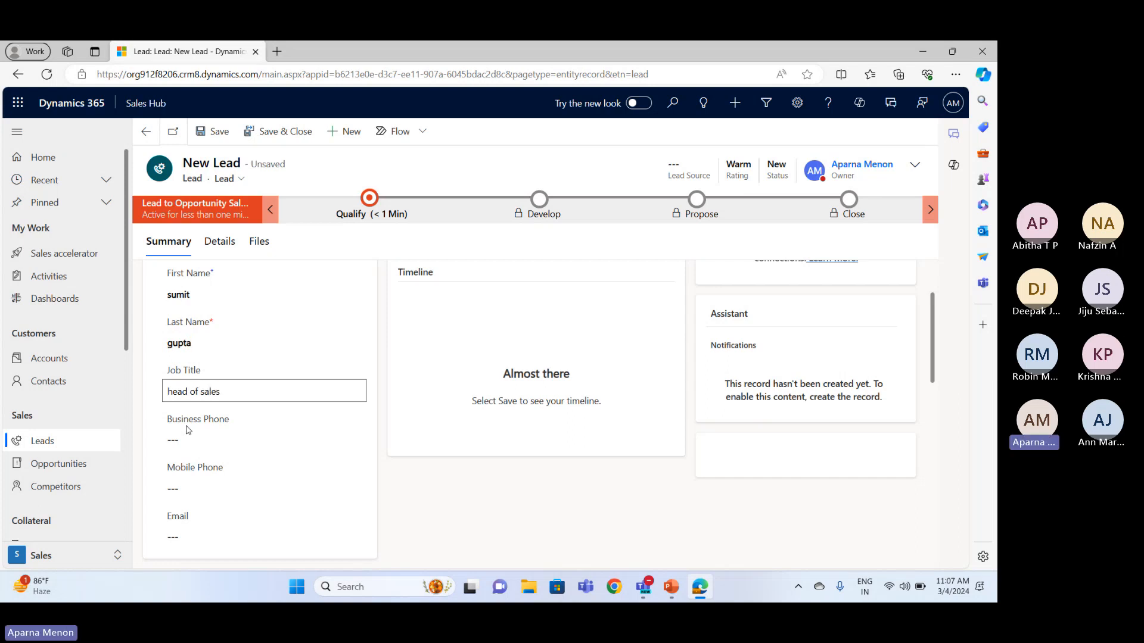
# Fill in the lead contact's business phone number
pyautogui.scroll(-1, 187, 430)
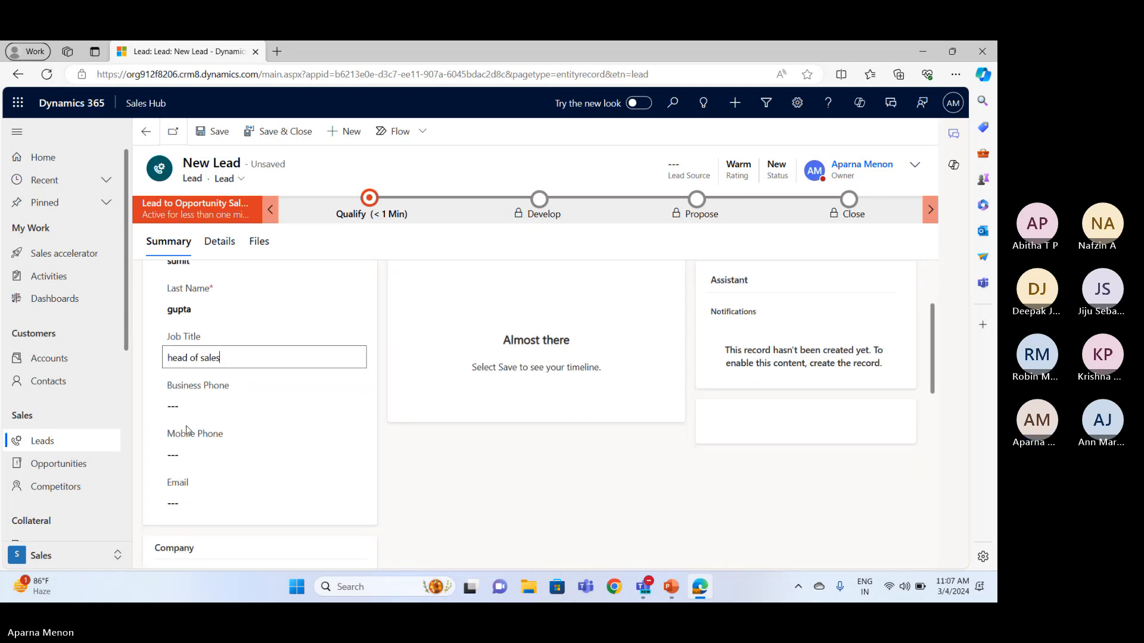
pyautogui.click(205, 397)
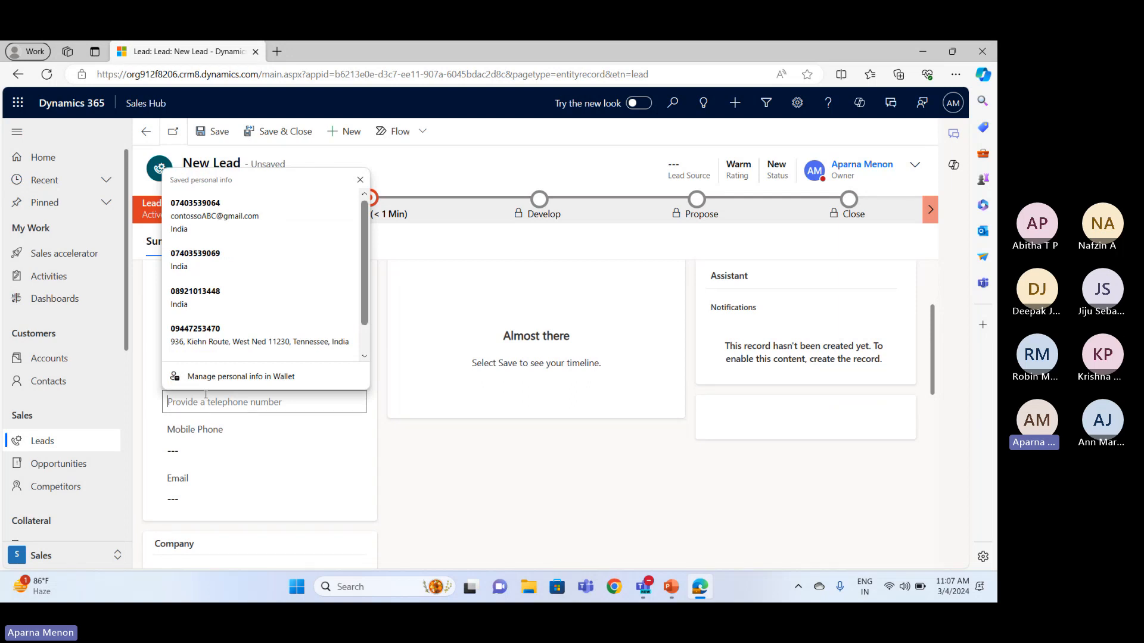
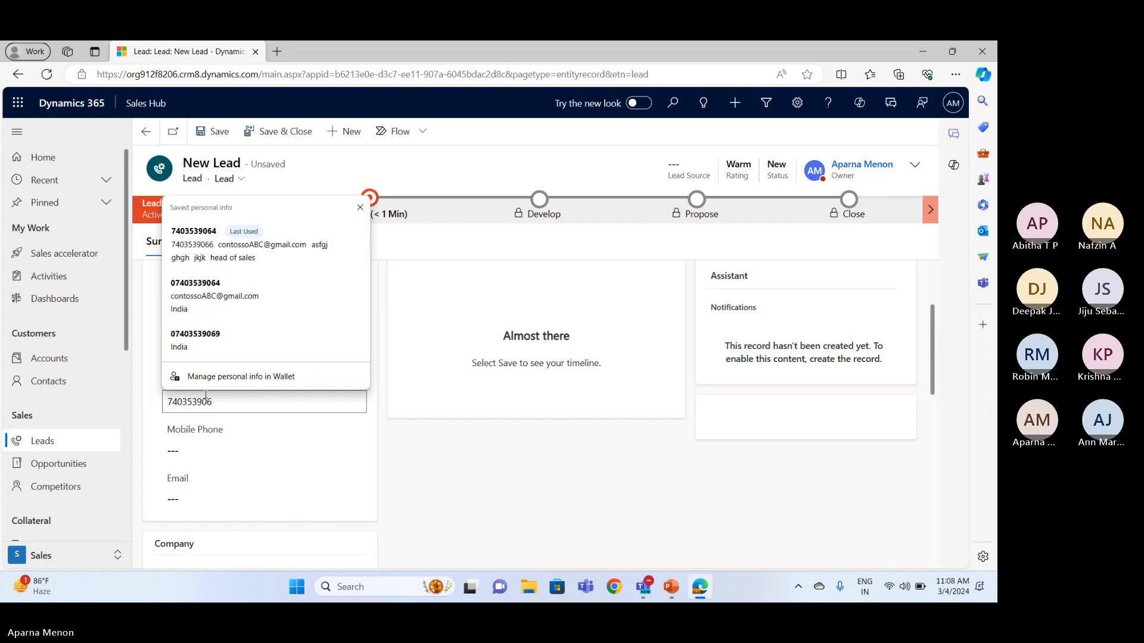
pyautogui.click(211, 449)
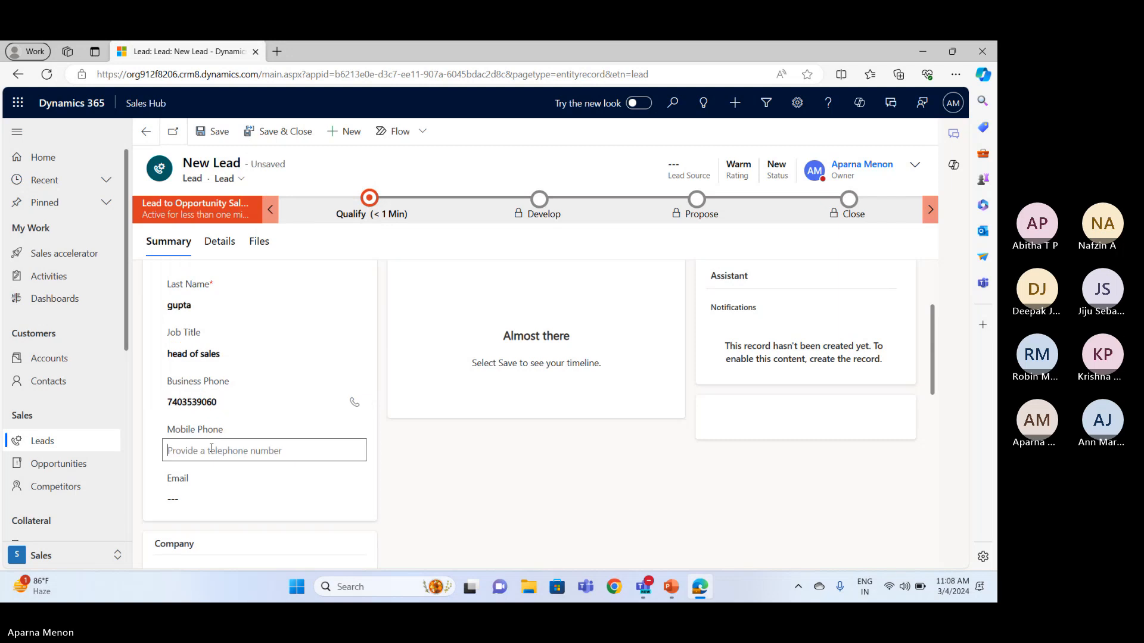
# Fill in the company name in the lead's Company section
pyautogui.scroll(-3, 211, 448)
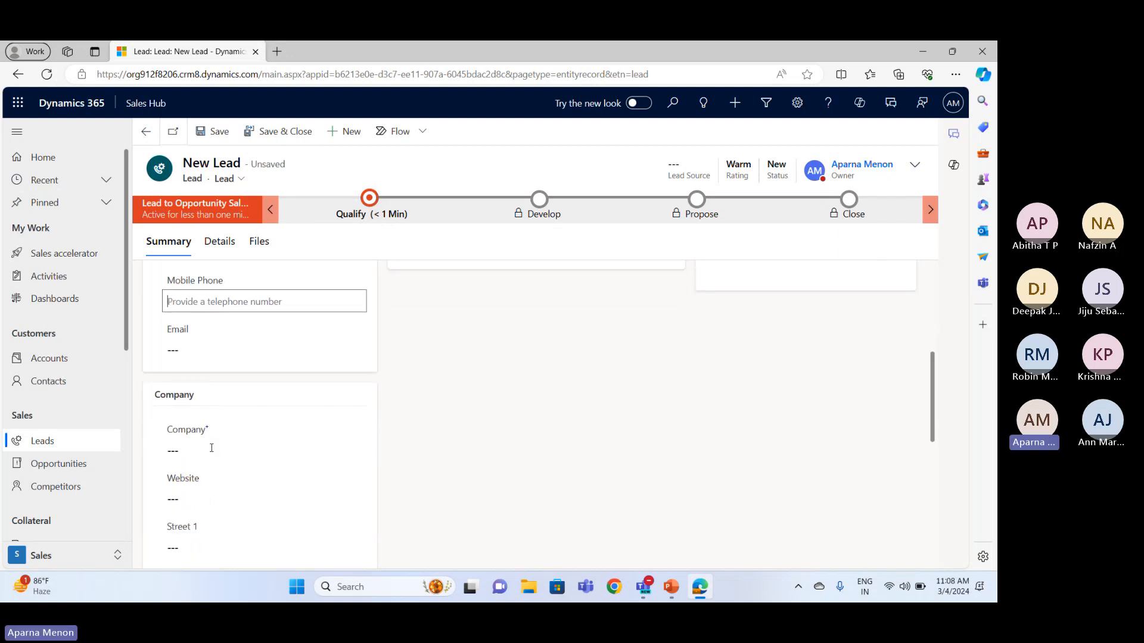
pyautogui.scroll(-1, 212, 450)
pyautogui.scroll(-1, 212, 452)
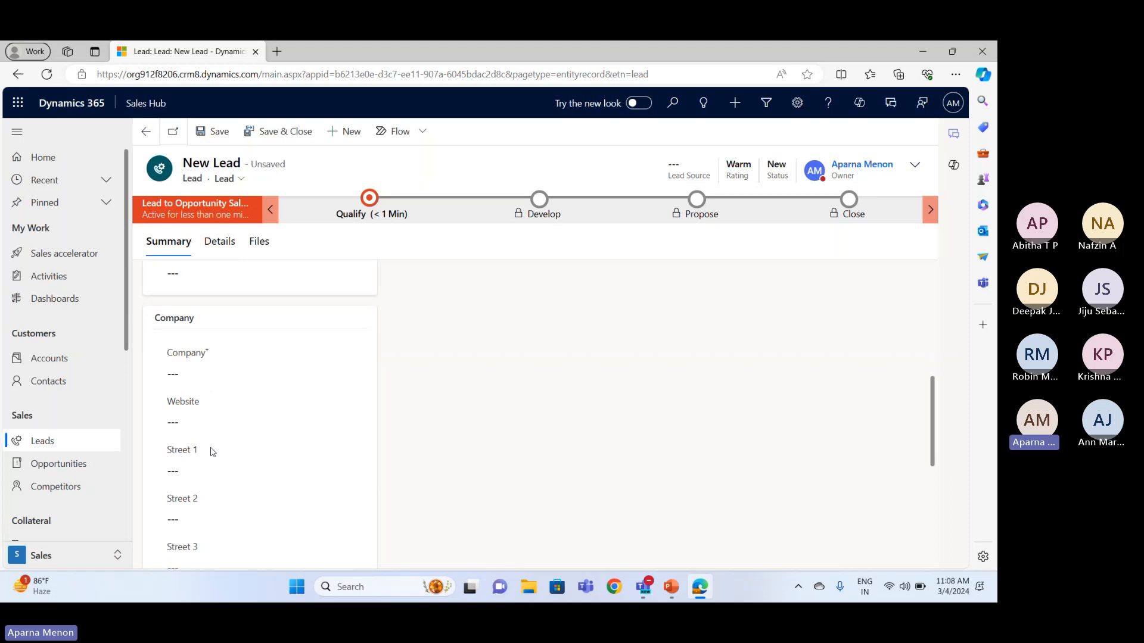
pyautogui.click(213, 373)
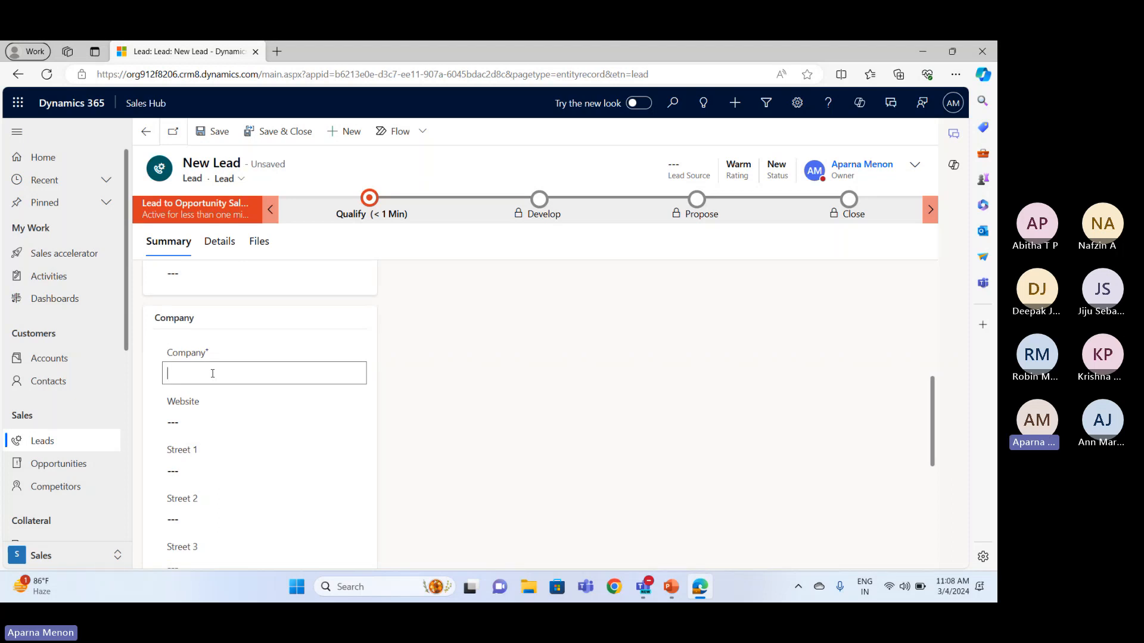
pyautogui.write('sumit ')
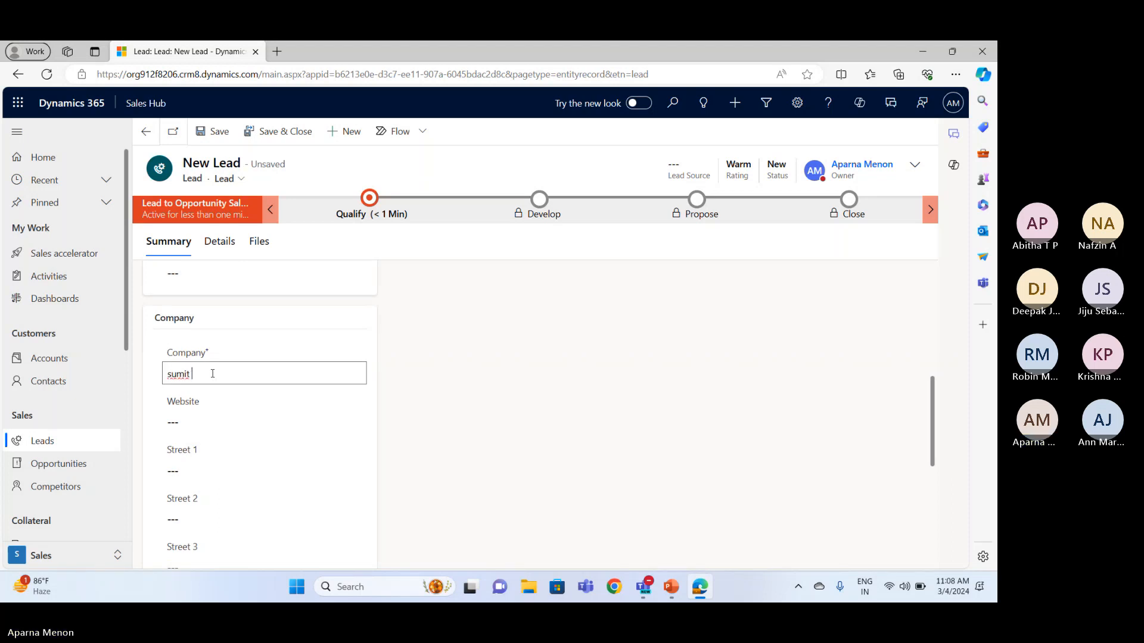
pyautogui.write('company')
# Fill in the first two street lines of the lead's company address, leaving the website blank
pyautogui.click(208, 415)
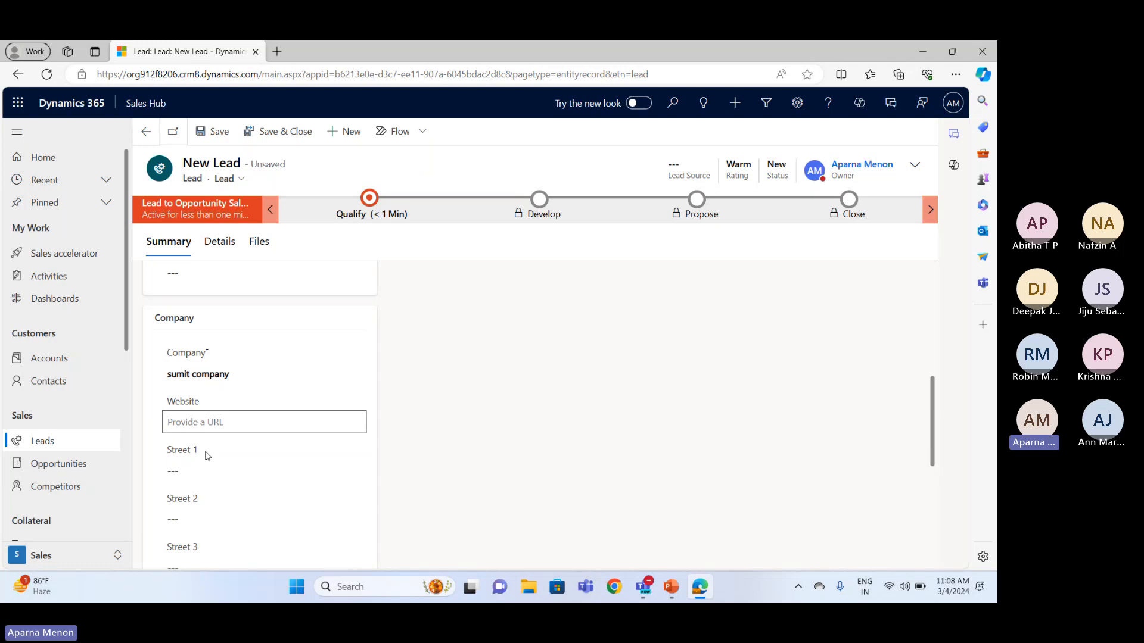
pyautogui.click(205, 468)
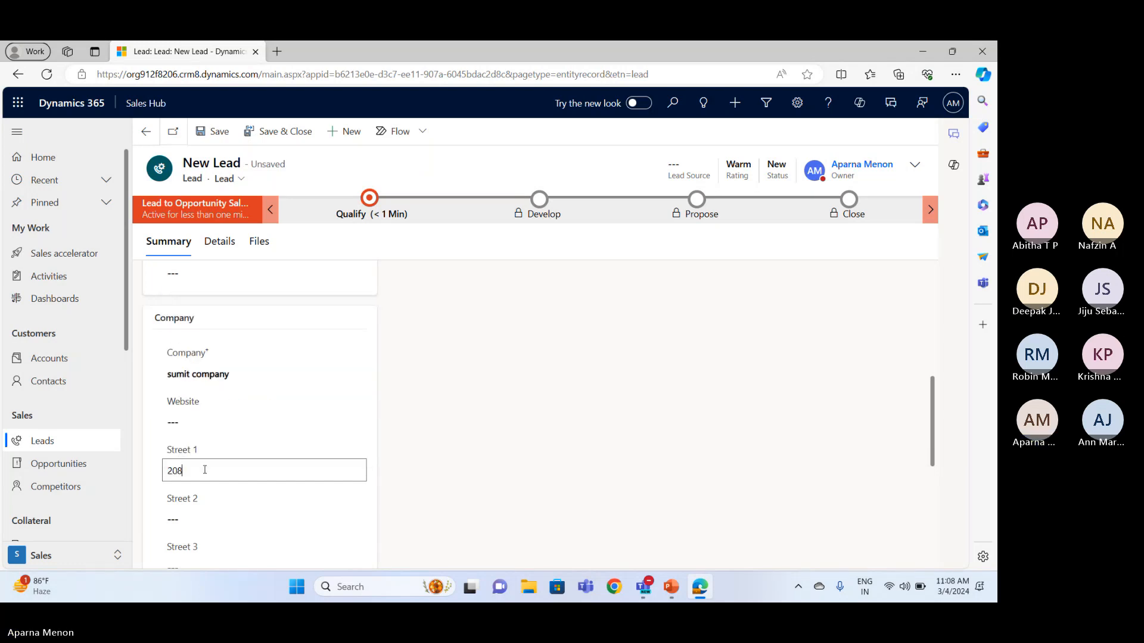
pyautogui.scroll(-2, 204, 470)
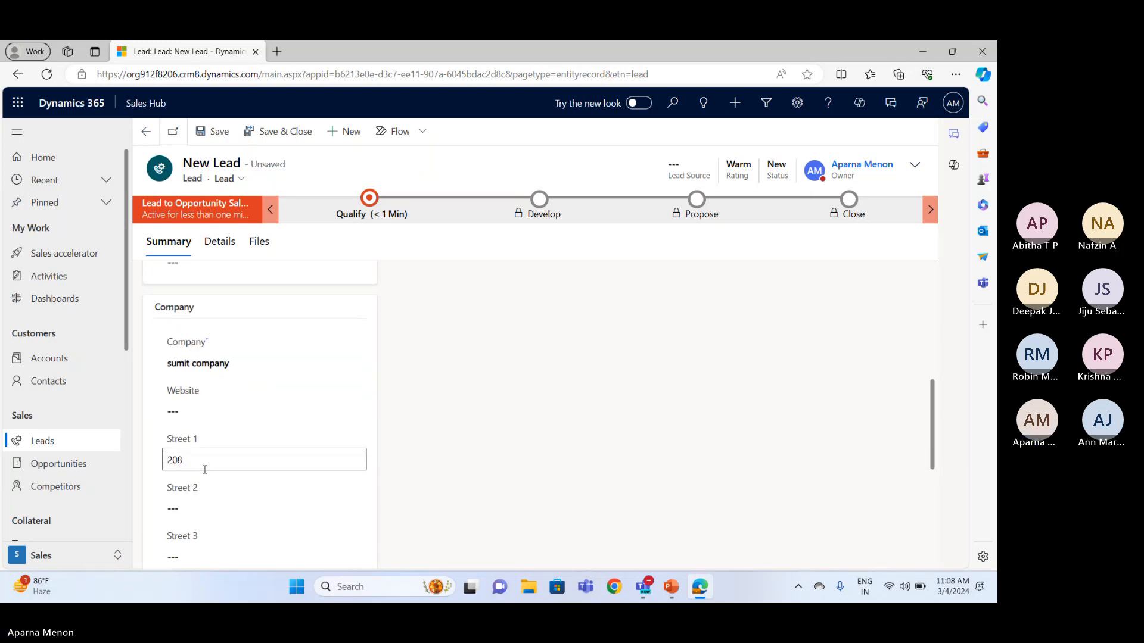
pyautogui.click(207, 387)
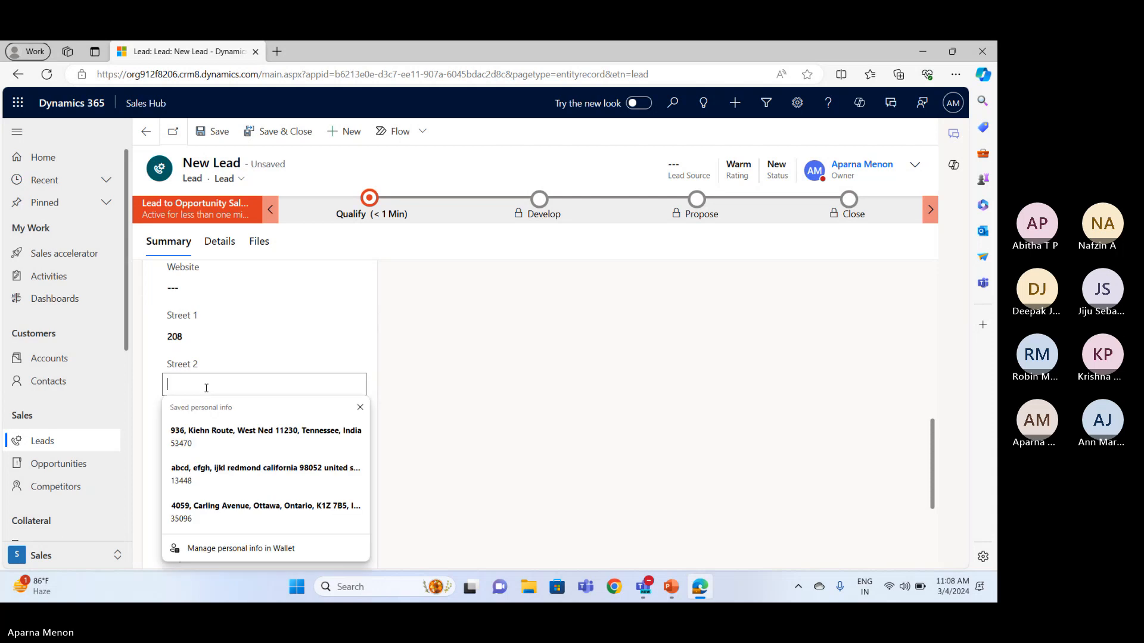
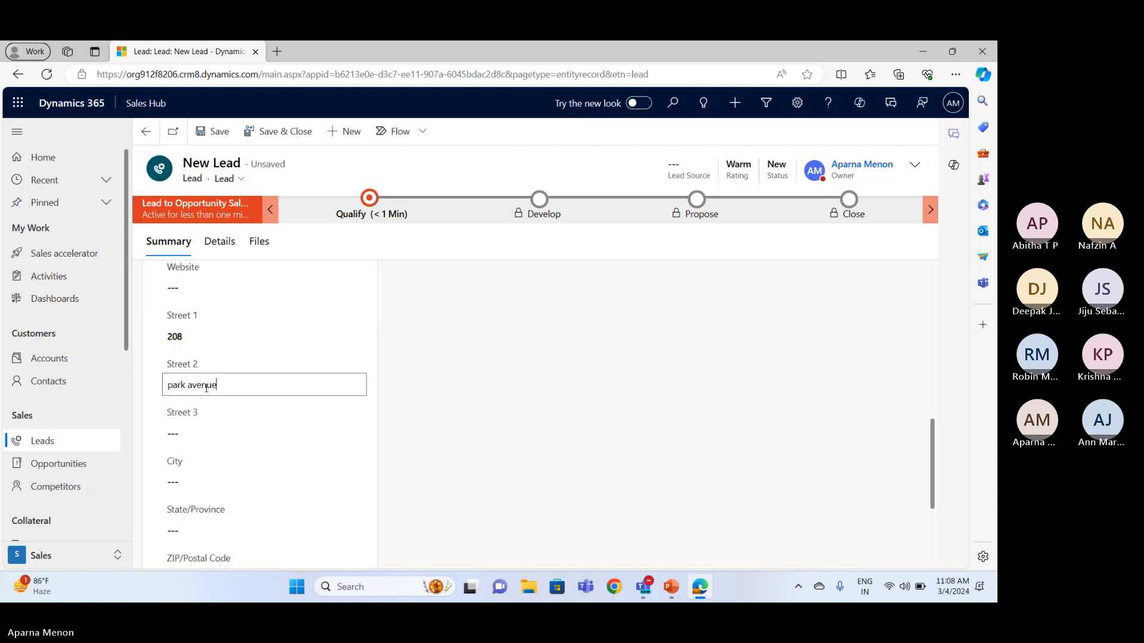
# Save the new lead with the remaining address fields left blank
pyautogui.scroll(-1, 206, 388)
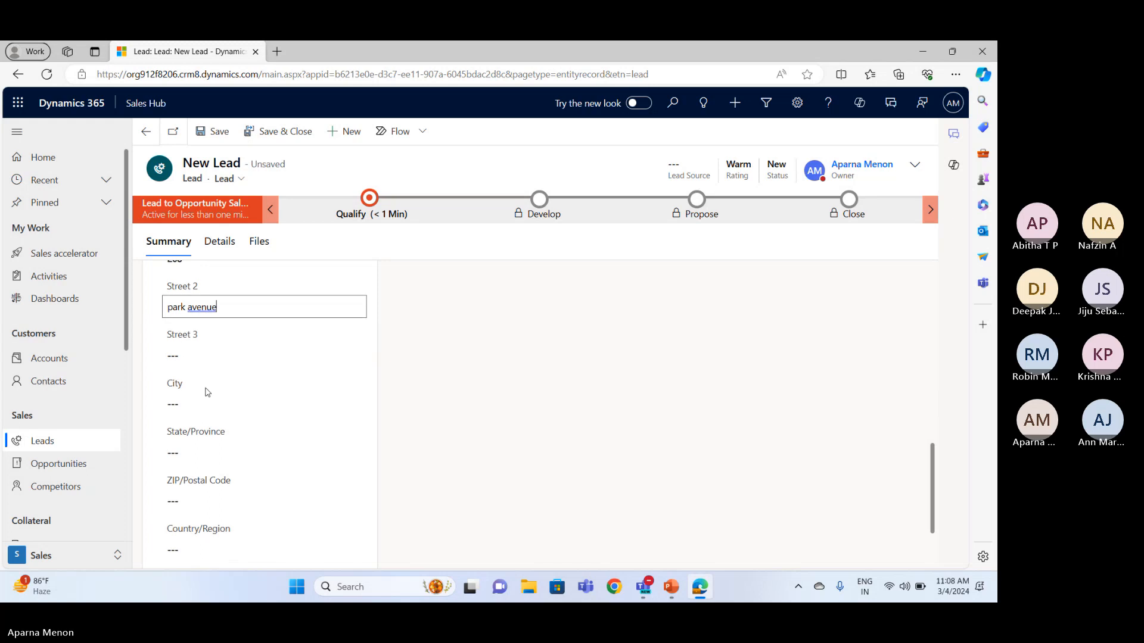
pyautogui.scroll(-2, 206, 453)
pyautogui.scroll(2, 206, 453)
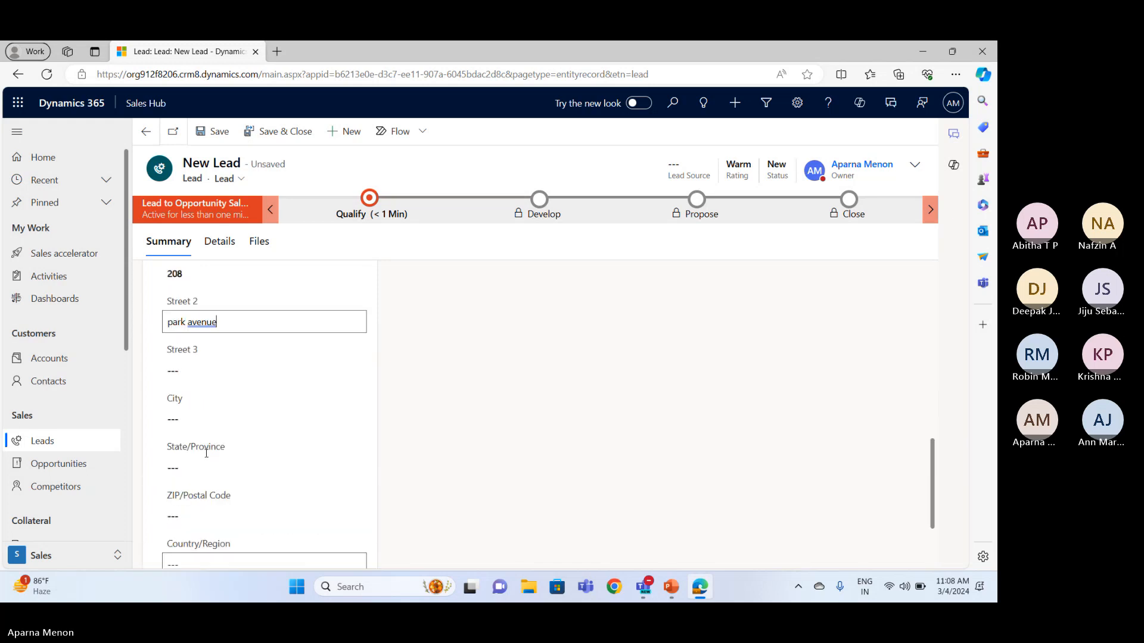
pyautogui.scroll(-1, 206, 454)
pyautogui.scroll(5, 206, 453)
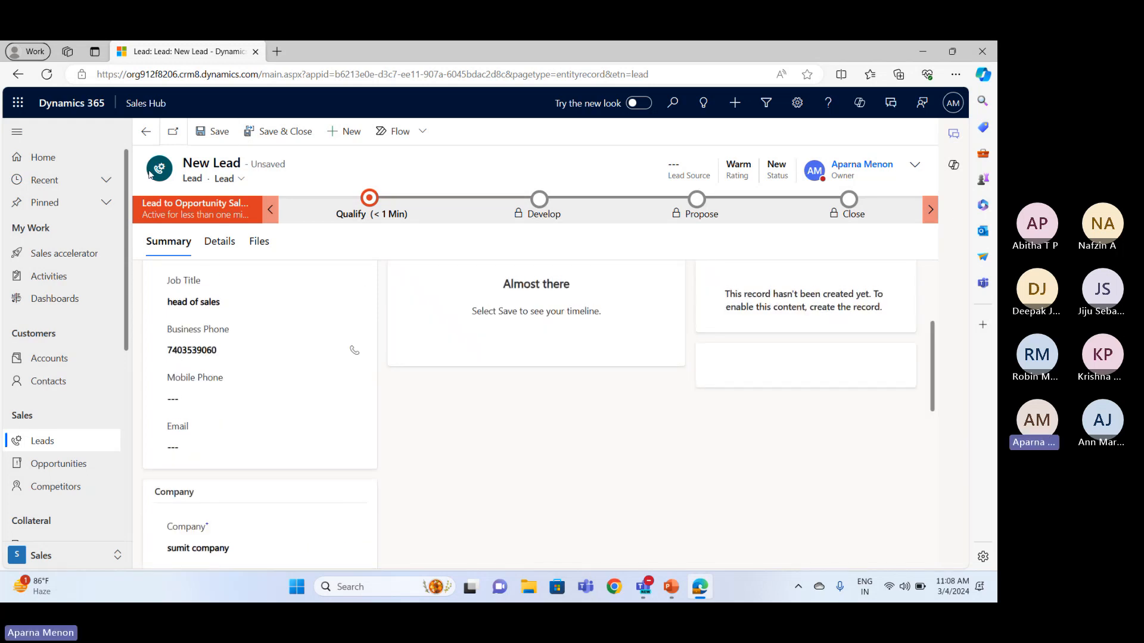
pyautogui.click(204, 132)
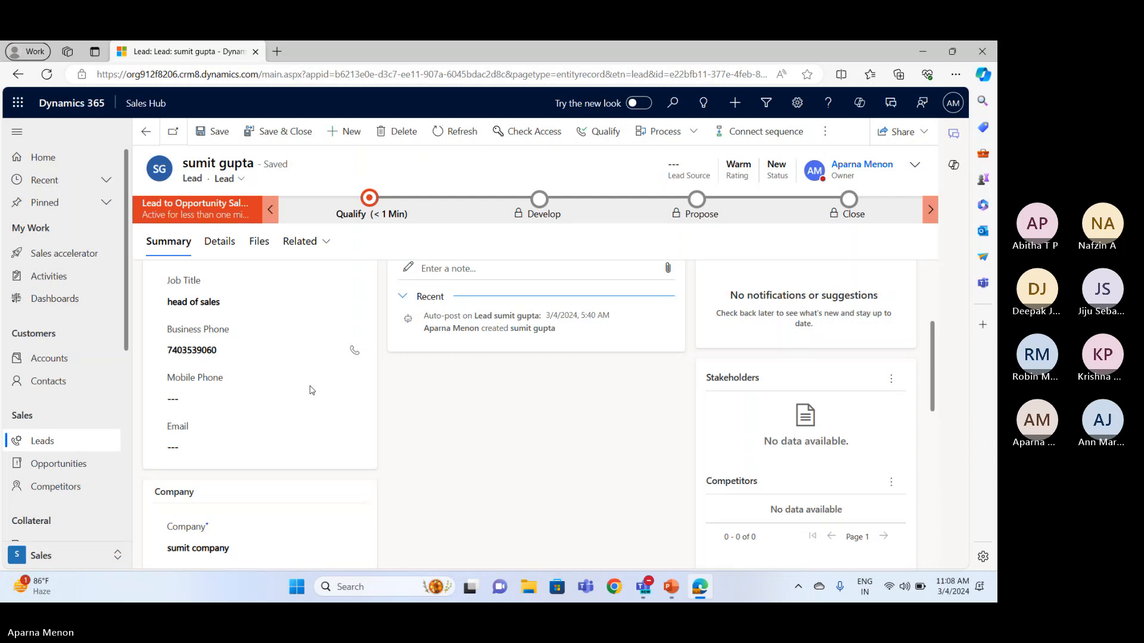
# In the lead's details, enter a description stating that the contact, given by title and full name, wants to buy a car
pyautogui.scroll(3, 311, 387)
pyautogui.scroll(-2, 310, 390)
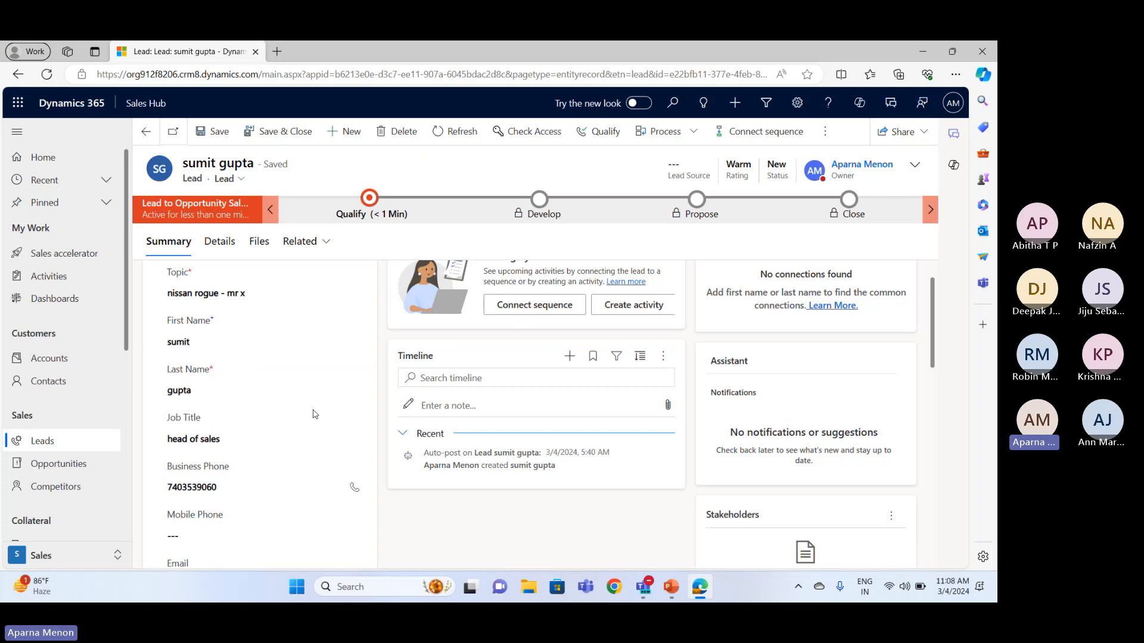
pyautogui.scroll(1, 287, 330)
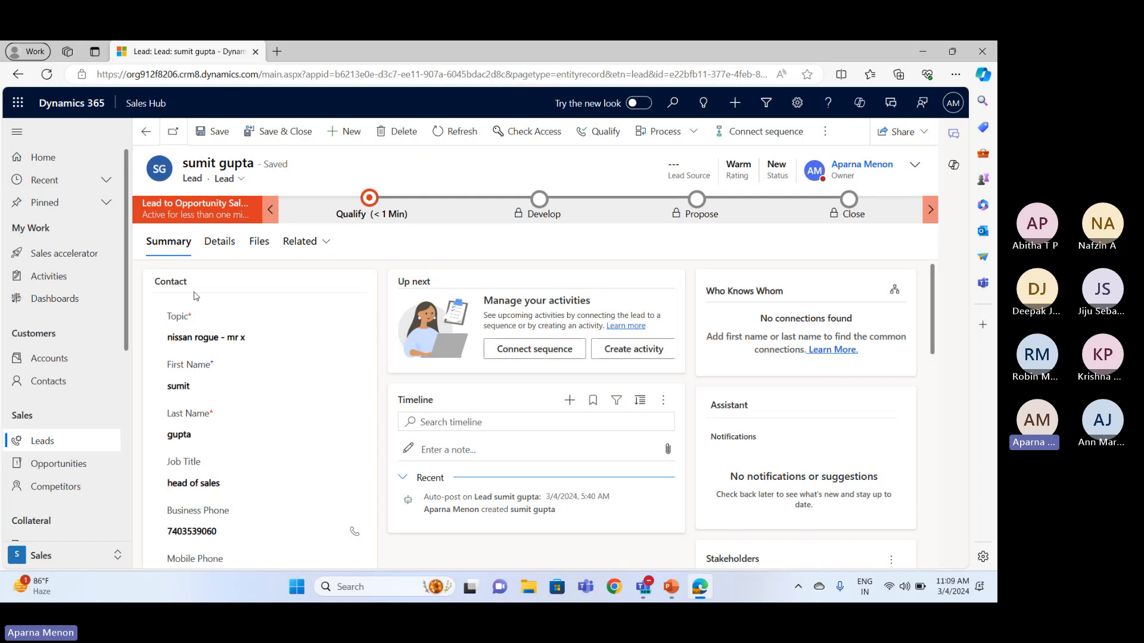
pyautogui.click(214, 254)
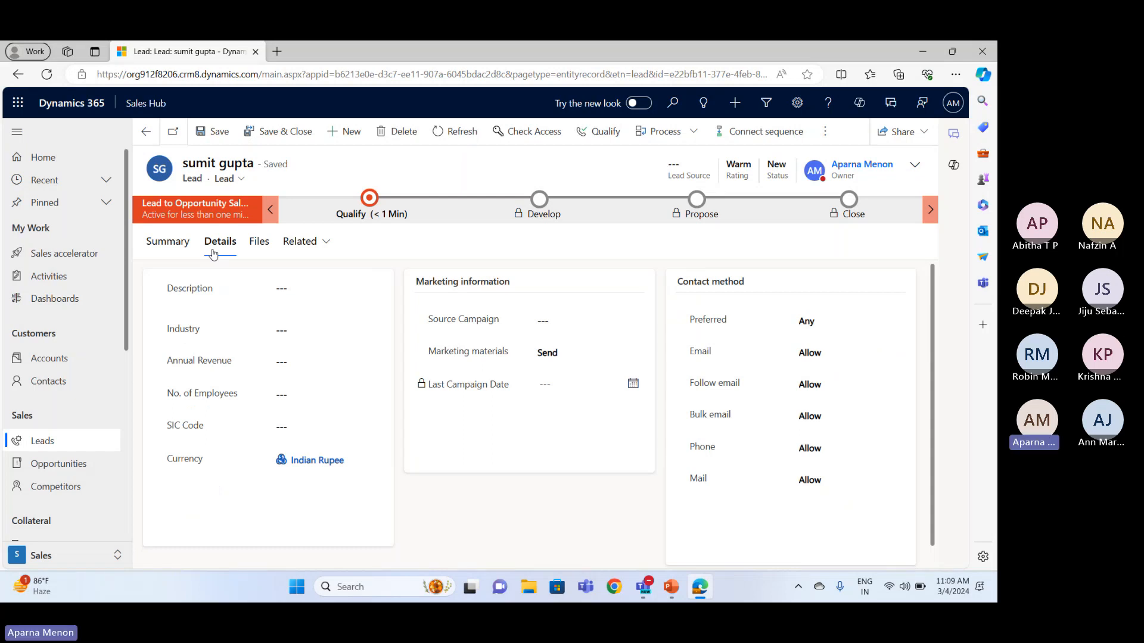
pyautogui.click(277, 290)
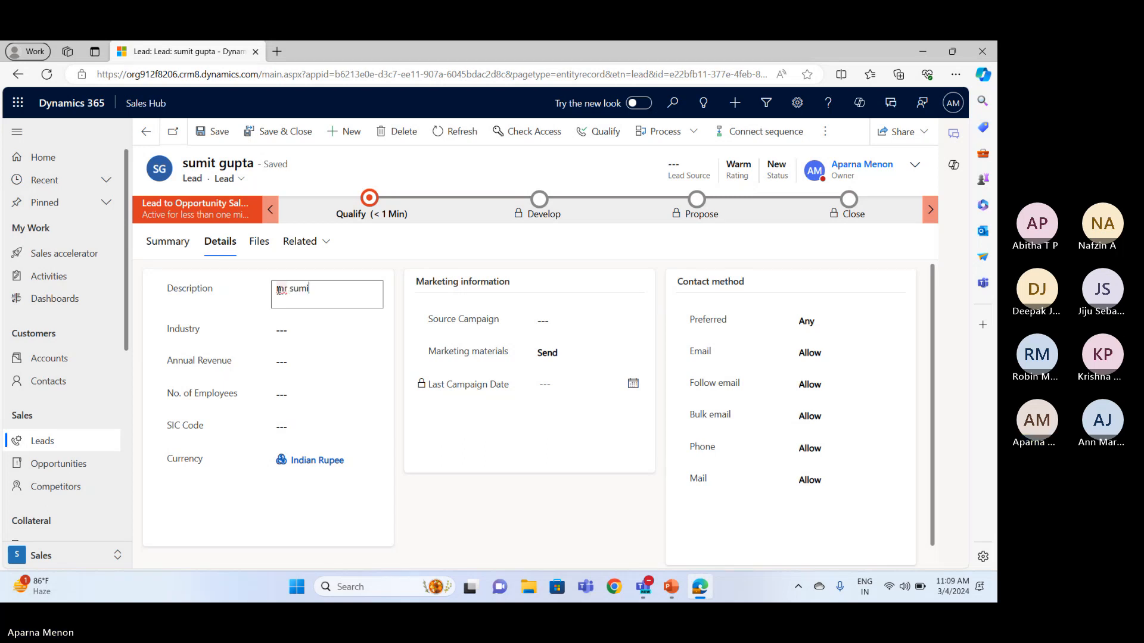
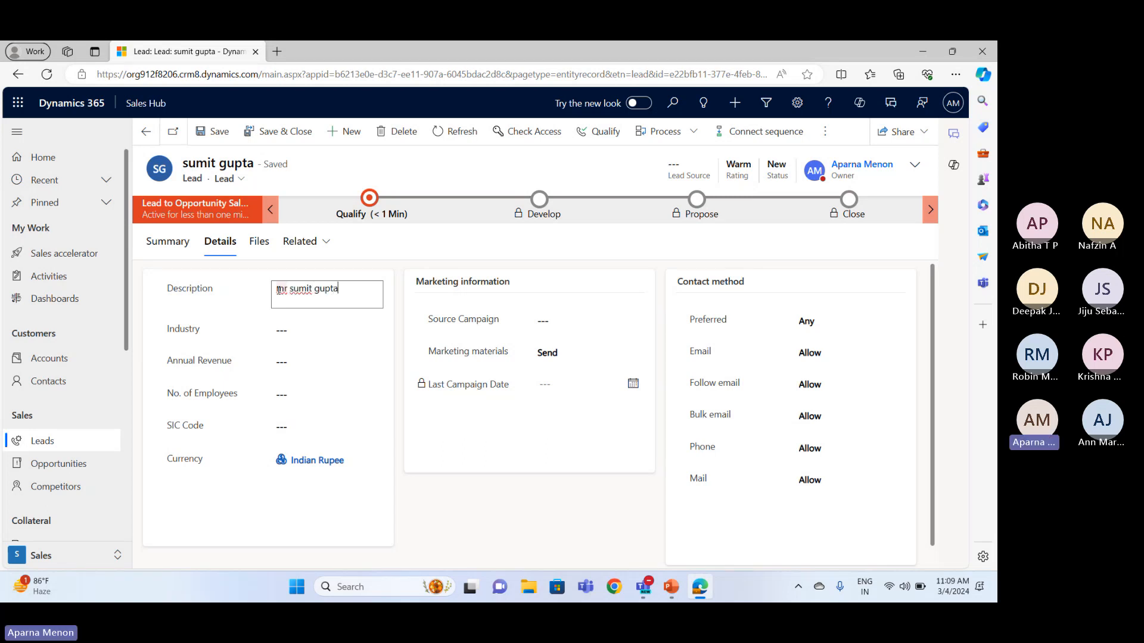
pyautogui.write(' wants to bu')
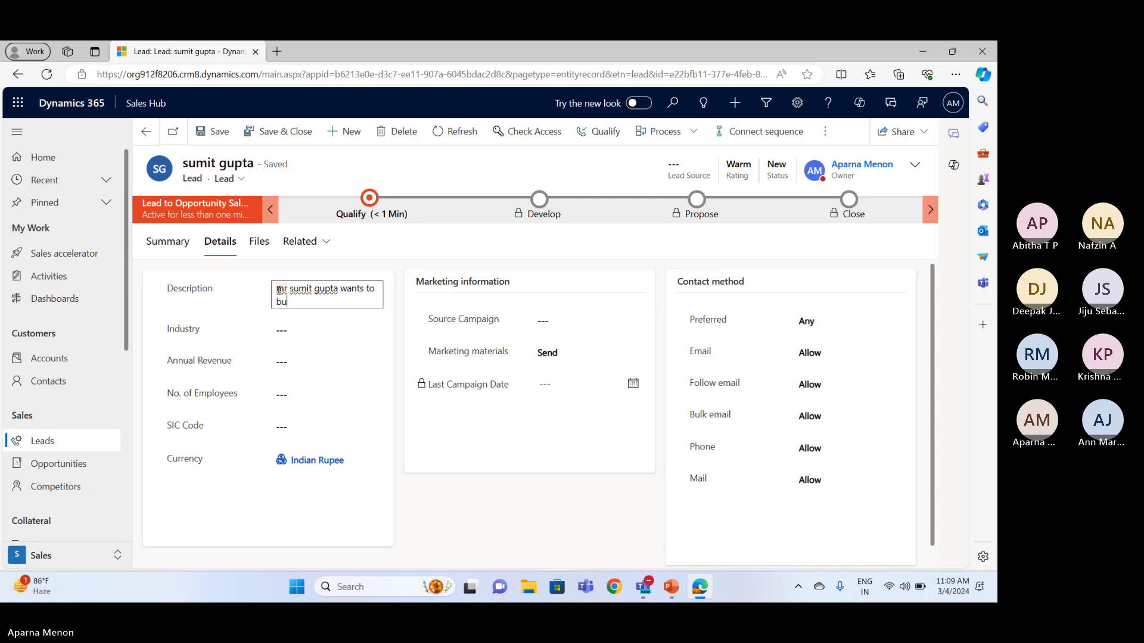
pyautogui.write('y a car')
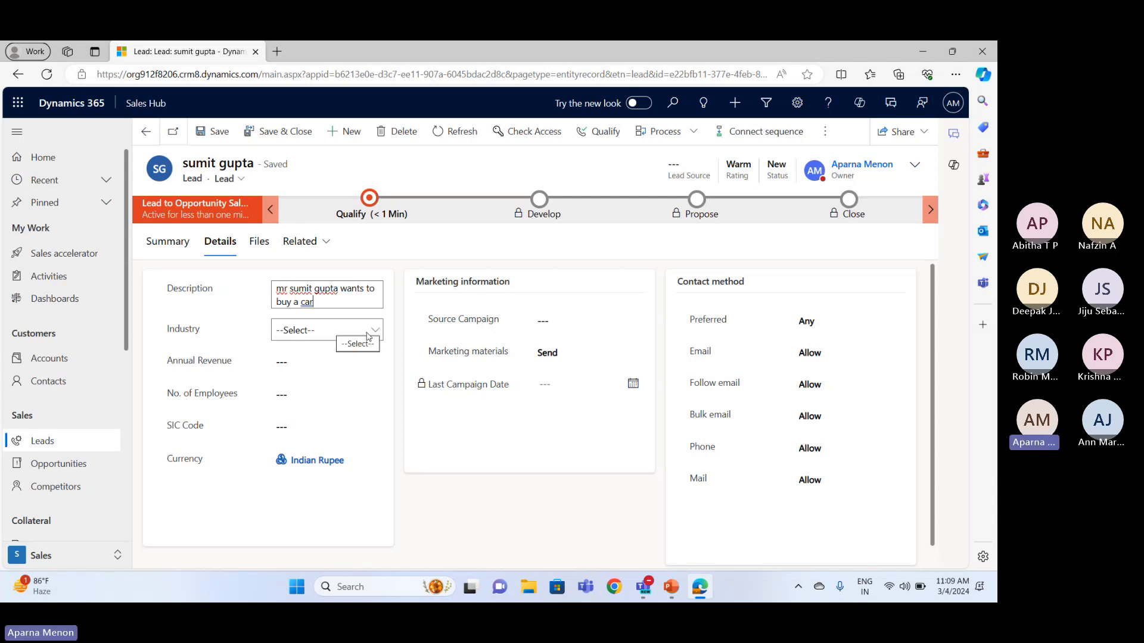
# Set the lead's industry to Financial, leaving the number of employees blank
pyautogui.click(368, 337)
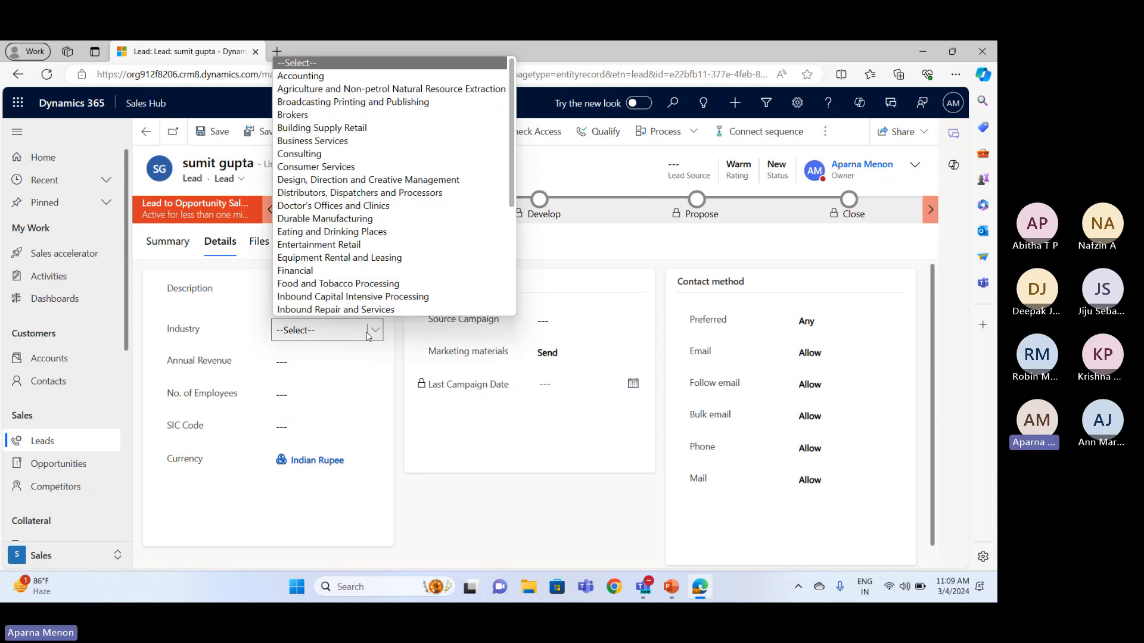
pyautogui.click(359, 271)
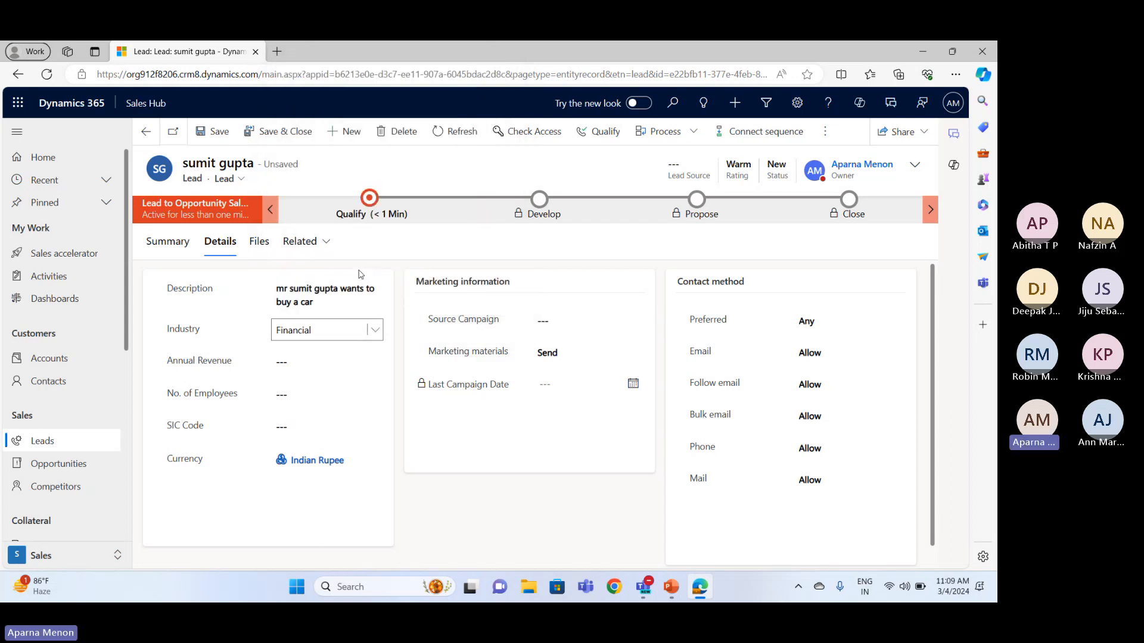
pyautogui.scroll(-1, 305, 365)
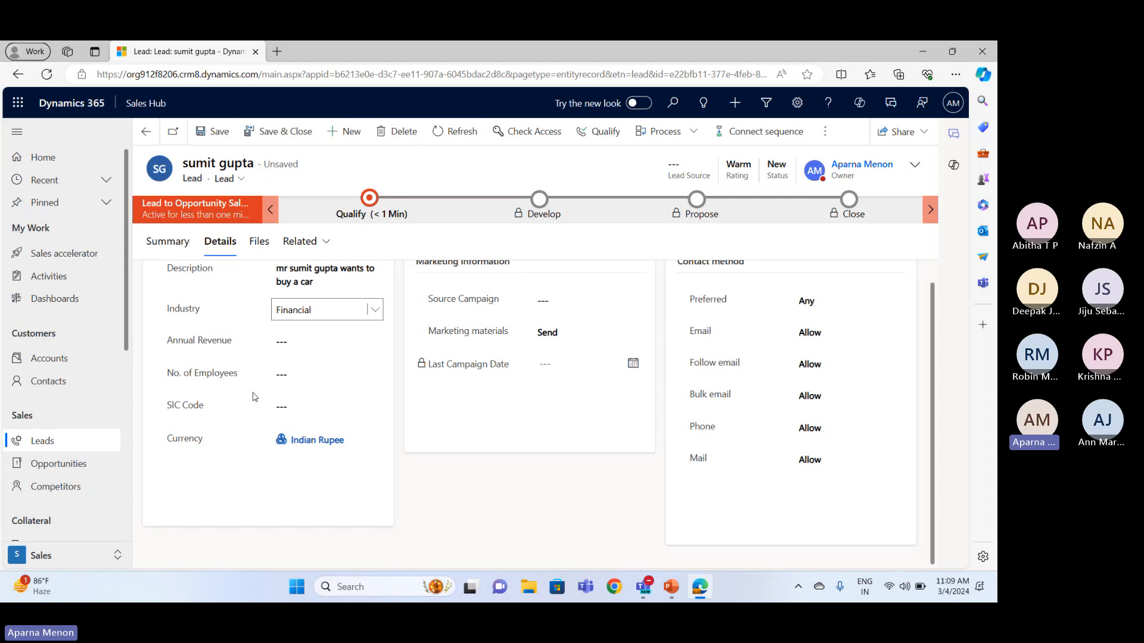
pyautogui.click(280, 371)
pyautogui.scroll(1, 305, 385)
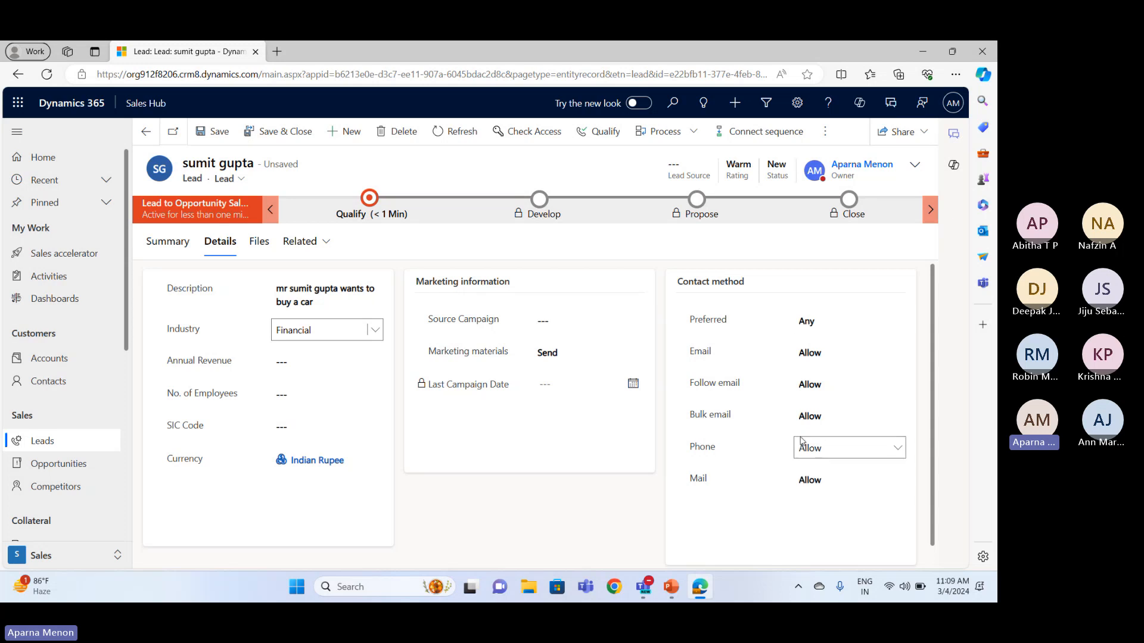
# Examine the lead's associated files, then its summary with the assistant, stakeholders and competitors sections
pyautogui.click(259, 241)
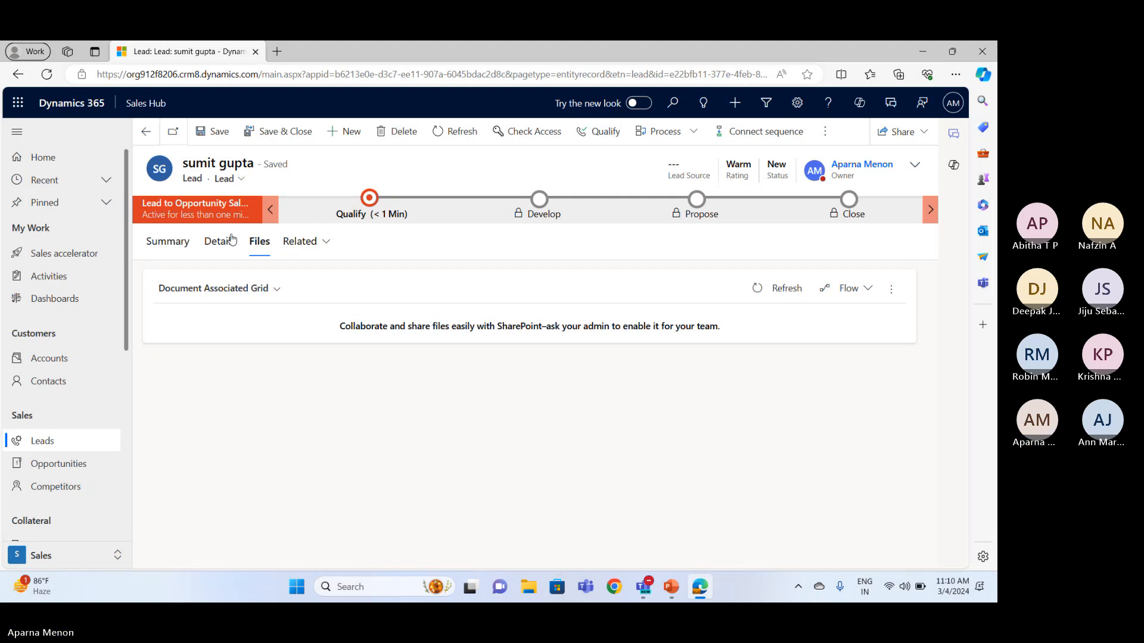
pyautogui.click(172, 241)
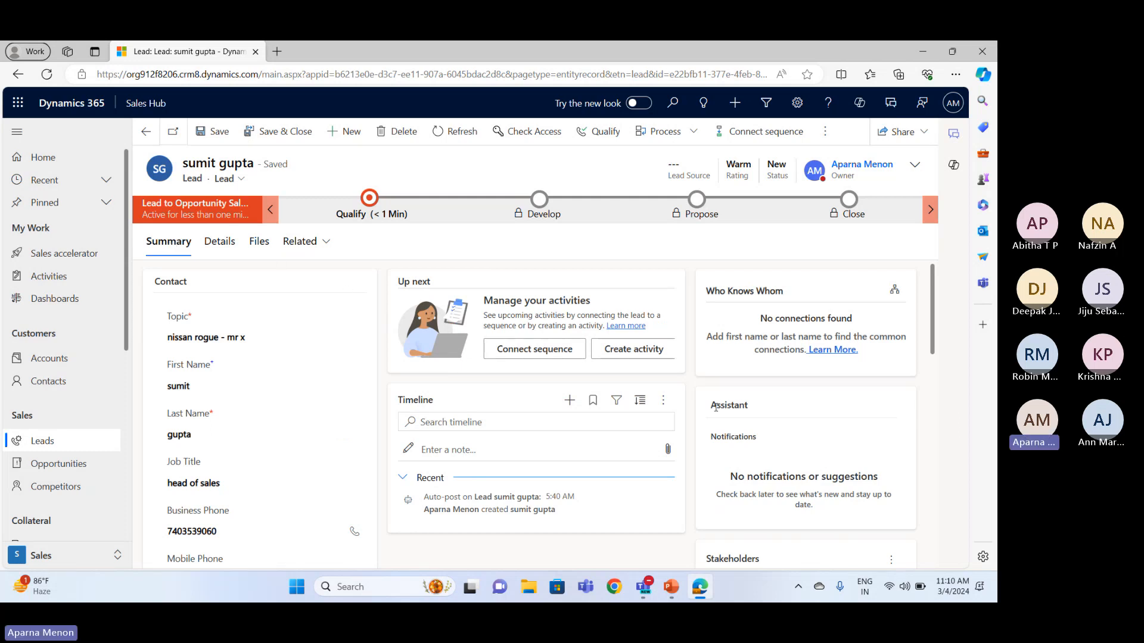
pyautogui.scroll(-4, 739, 350)
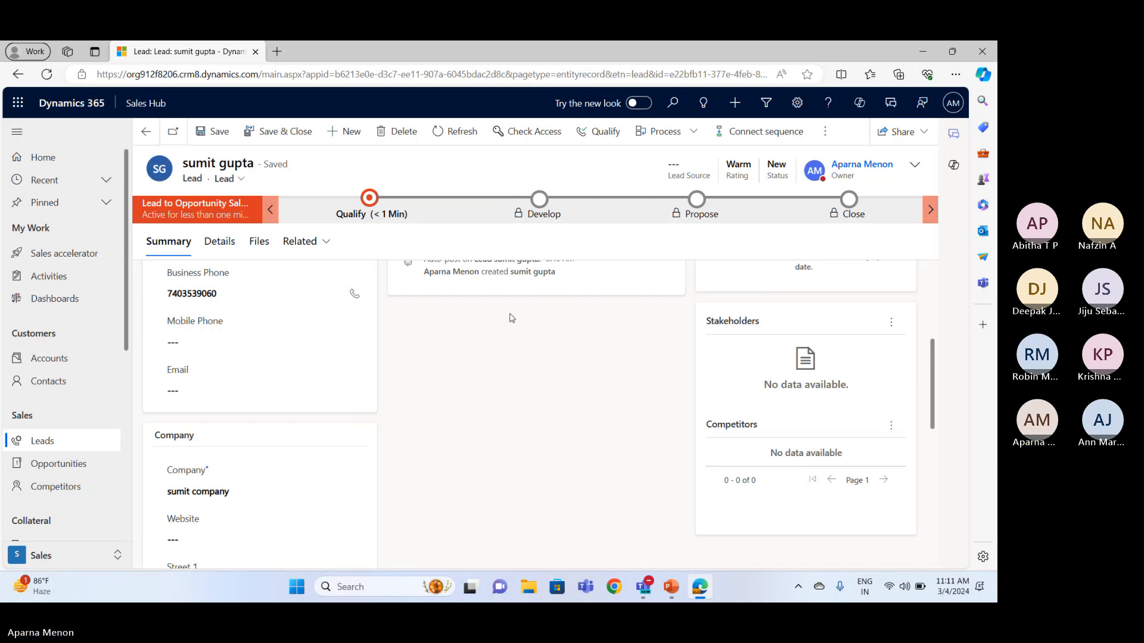
# Add a phone call activity with the subject "introduction" to the lead's timeline and save it
pyautogui.scroll(3, 511, 318)
pyautogui.scroll(1, 510, 317)
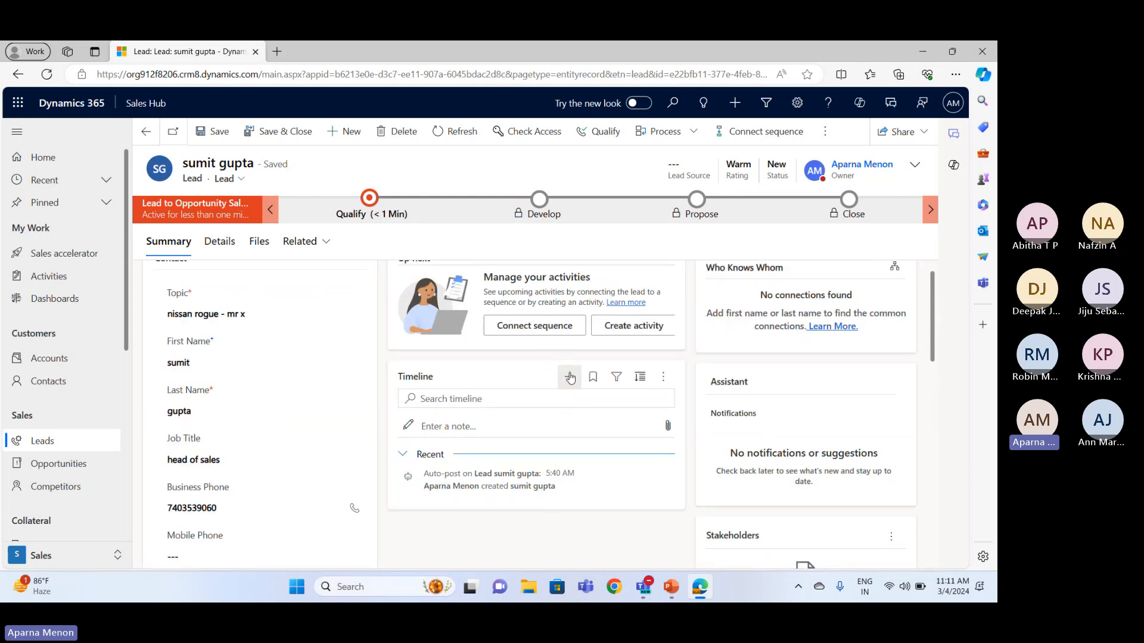
pyautogui.click(569, 378)
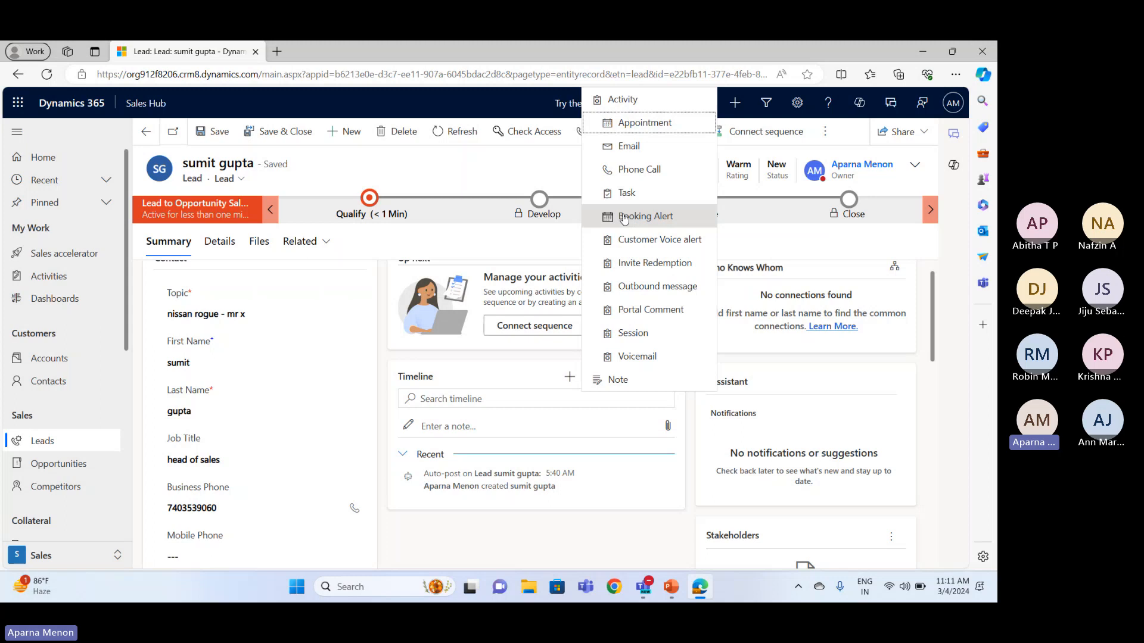
pyautogui.click(621, 171)
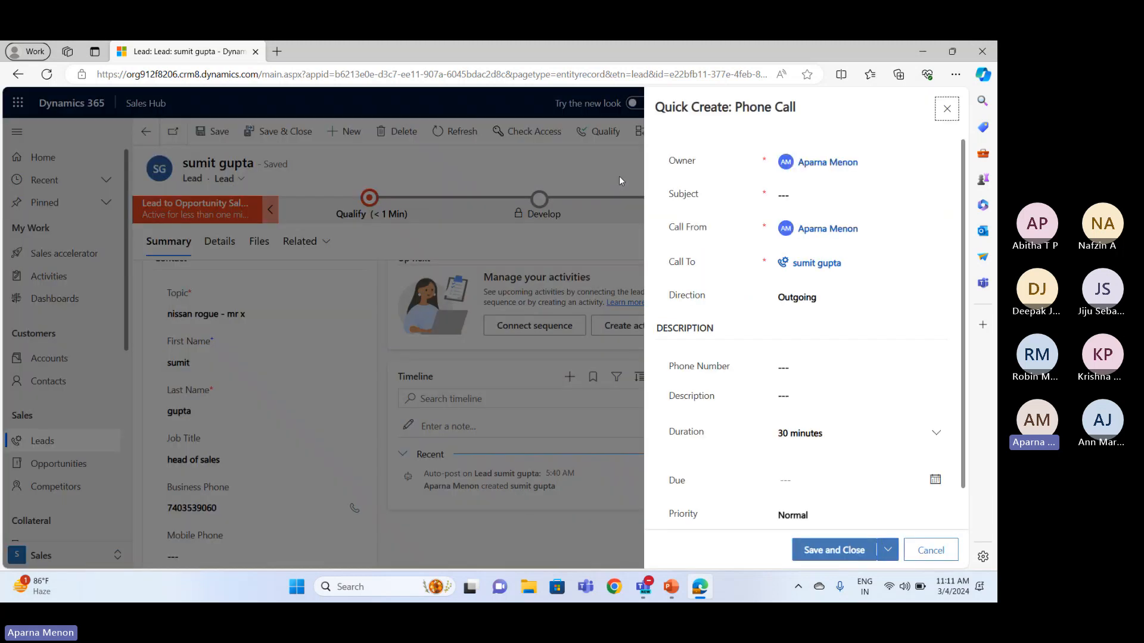
pyautogui.click(801, 193)
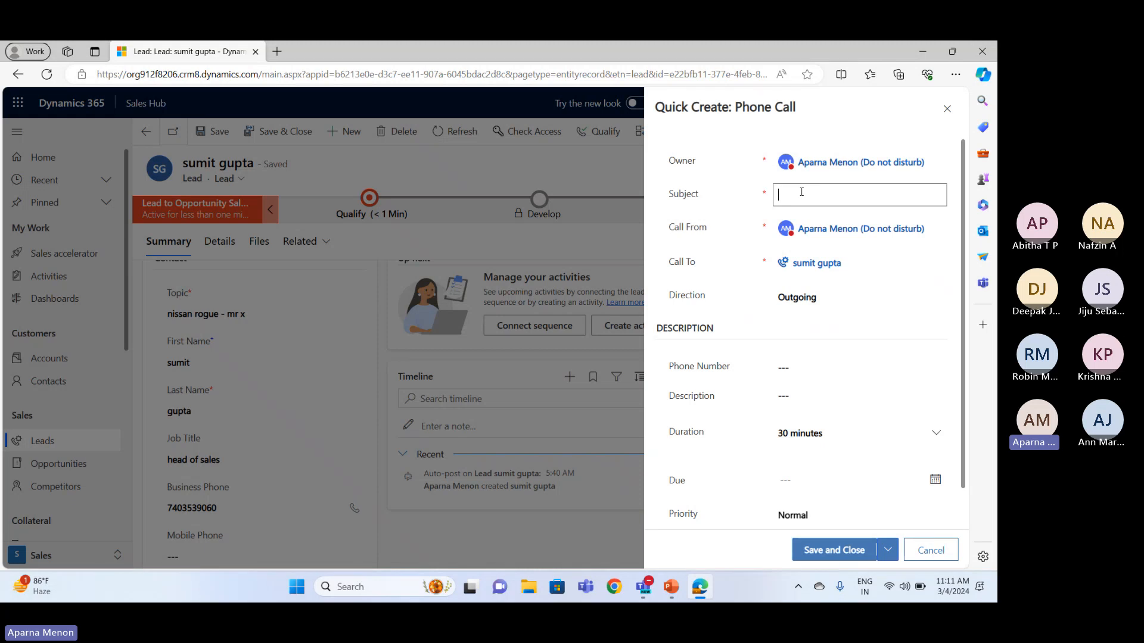
pyautogui.write('introduction')
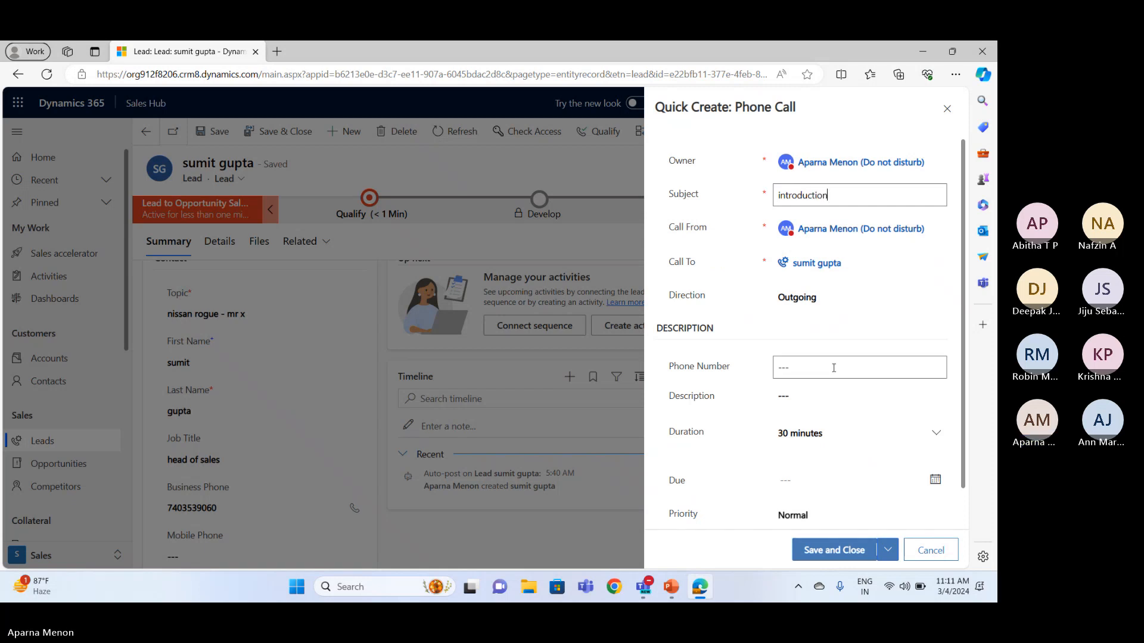
pyautogui.scroll(-1, 832, 366)
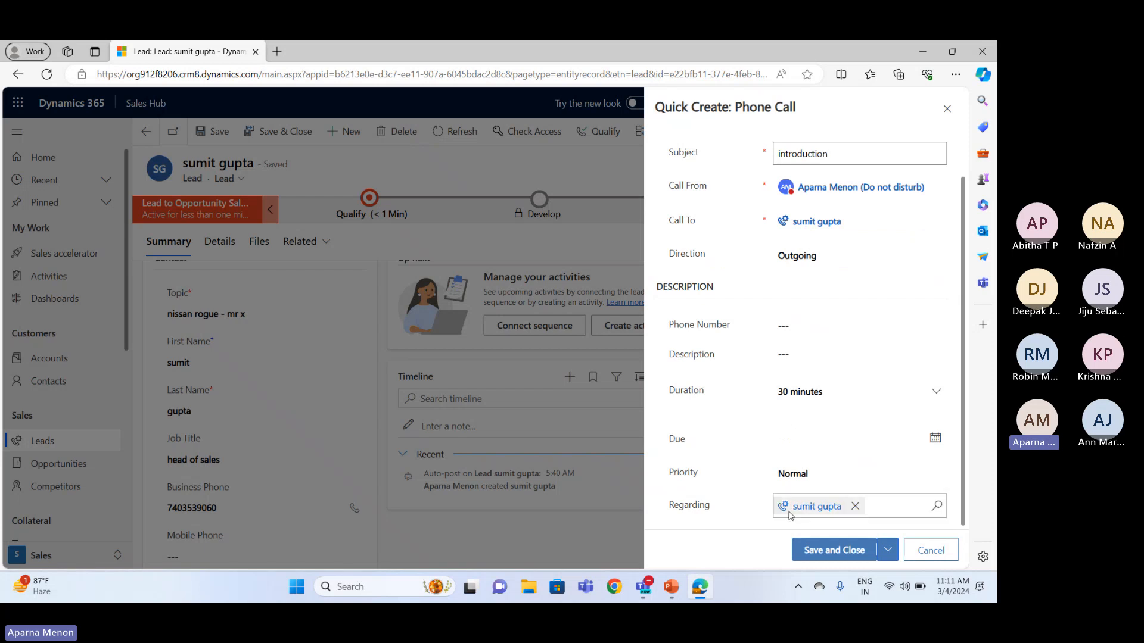
pyautogui.click(816, 551)
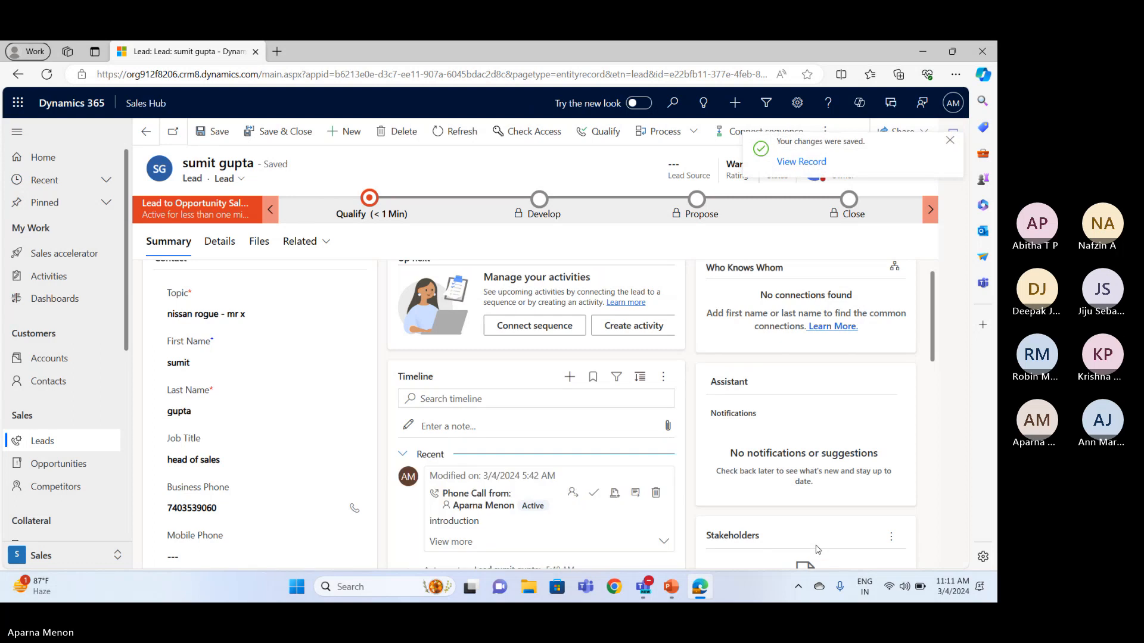
# Qualify the lead to convert it into an opportunity
pyautogui.scroll(-2, 546, 498)
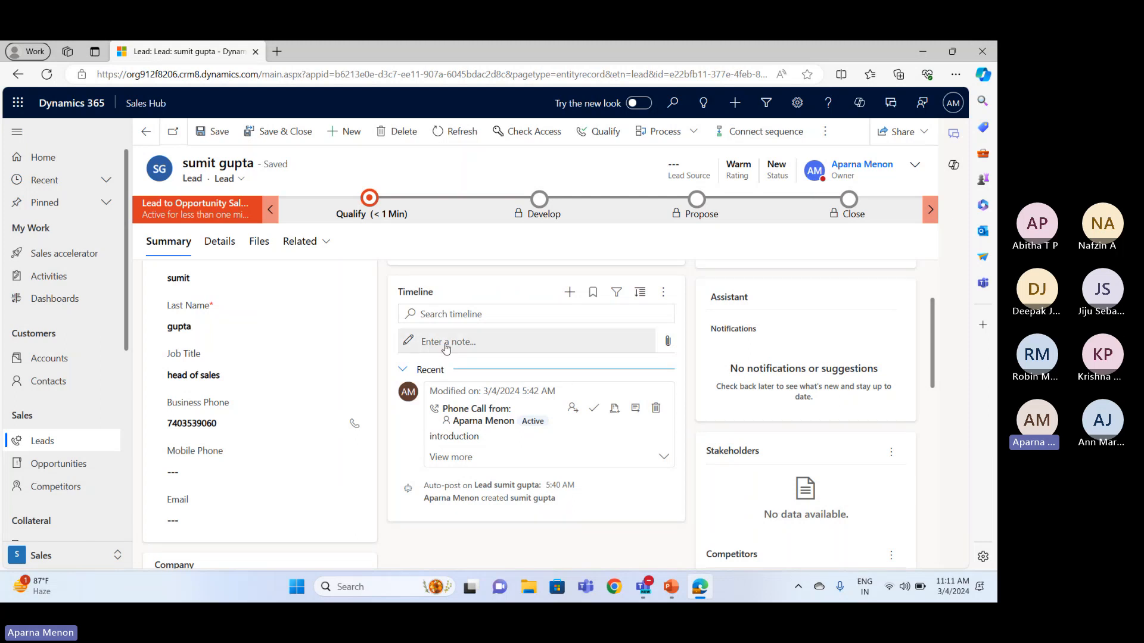
pyautogui.scroll(2, 446, 347)
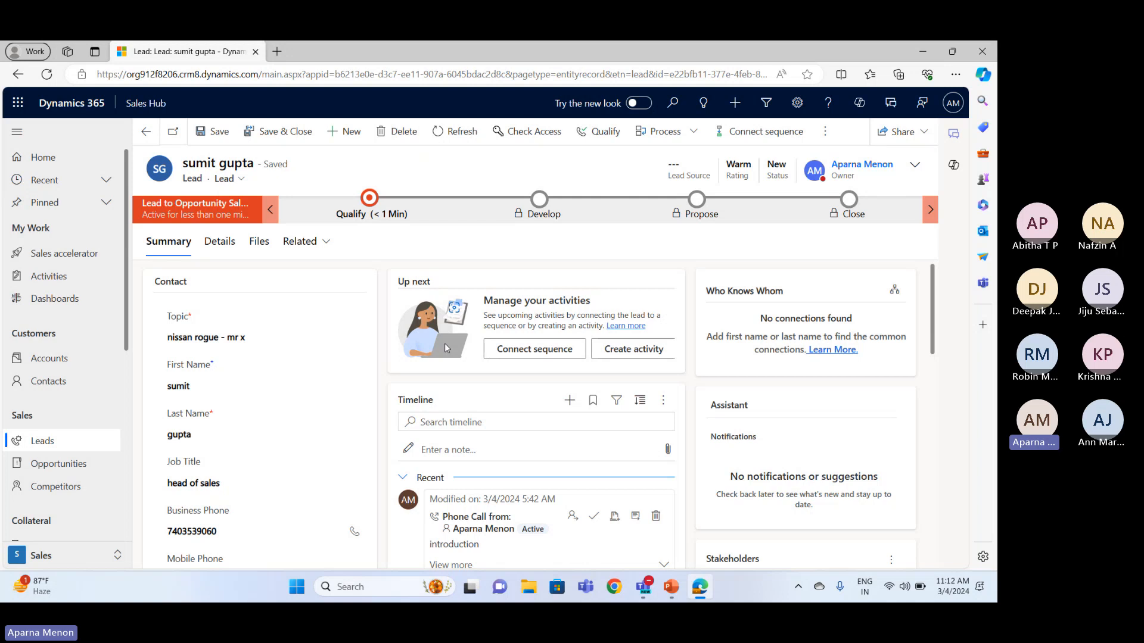
pyautogui.click(604, 137)
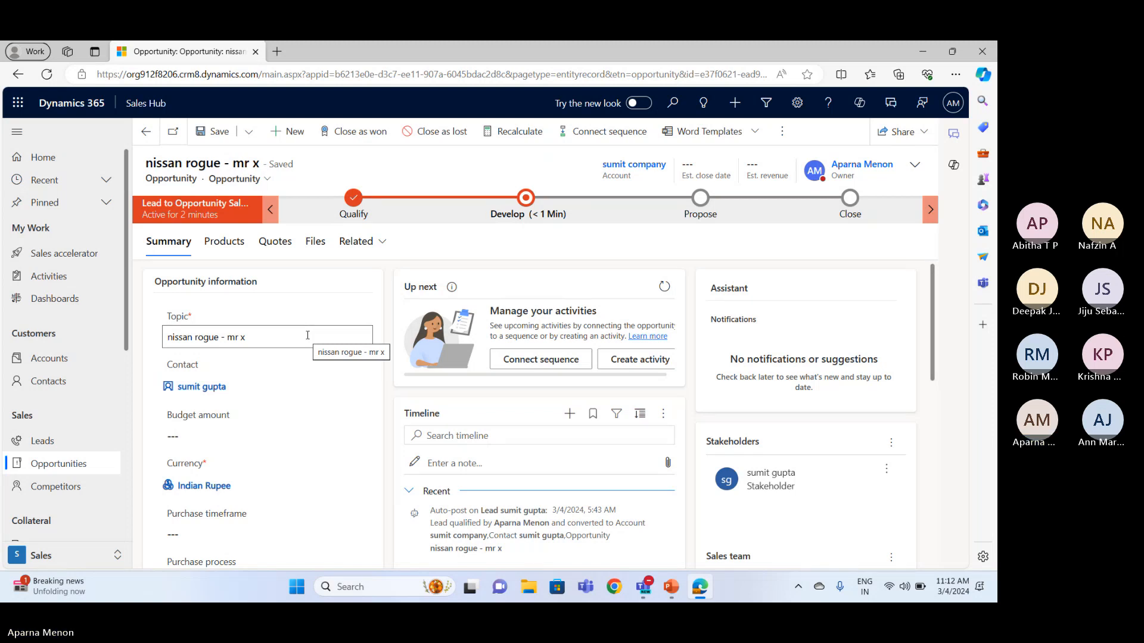
# Set the opportunity's purchase timeframe to Immediate
pyautogui.scroll(-5, 314, 396)
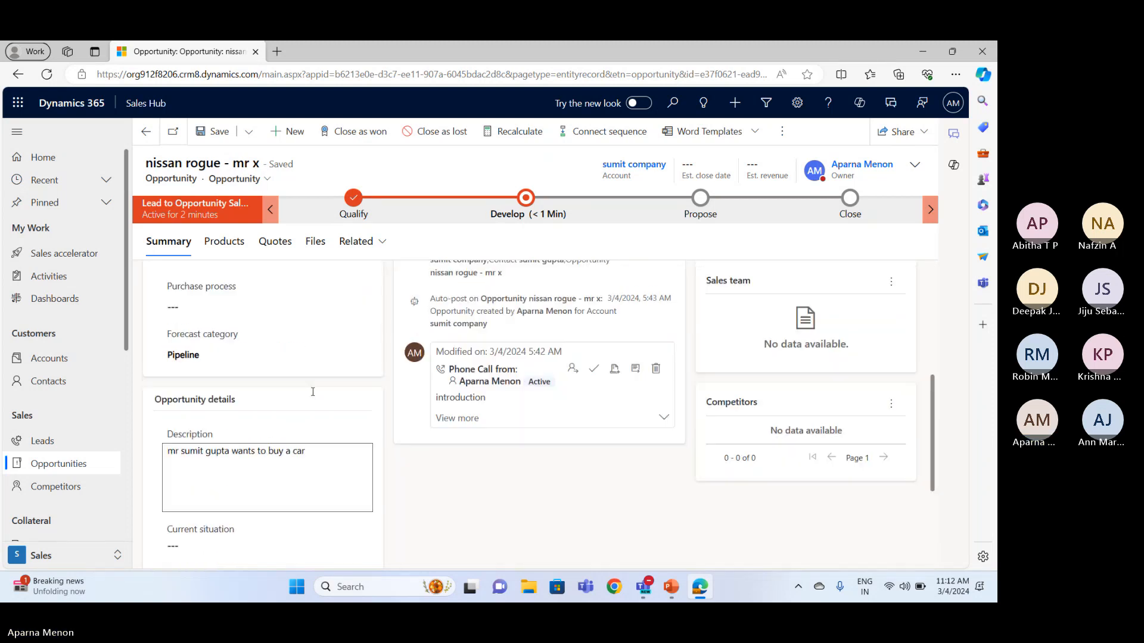
pyautogui.scroll(3, 313, 393)
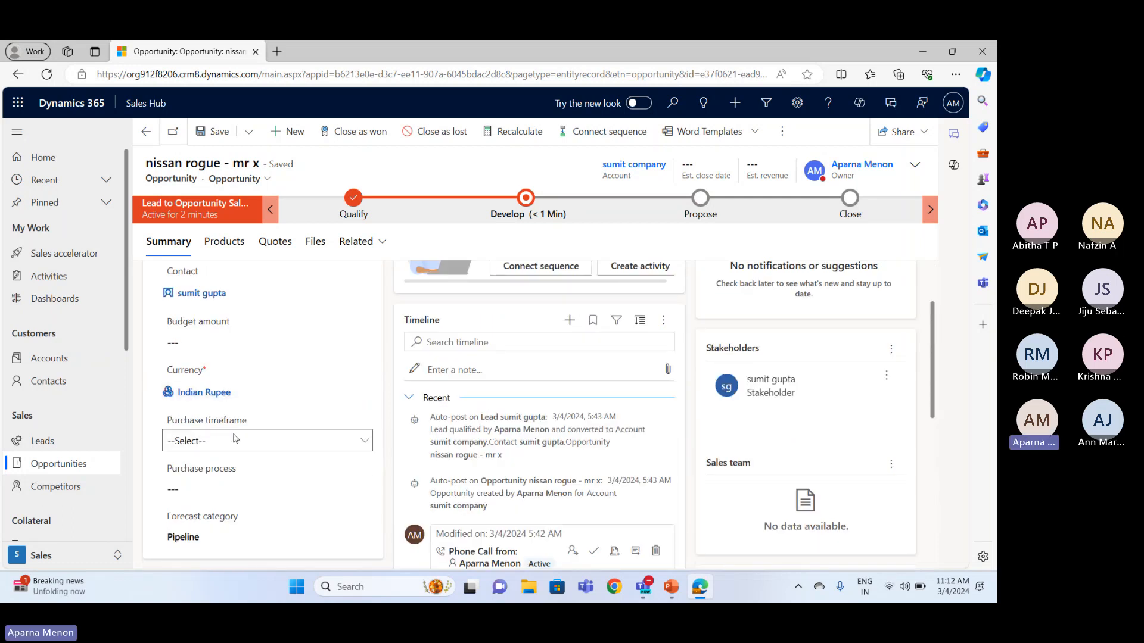
pyautogui.click(234, 439)
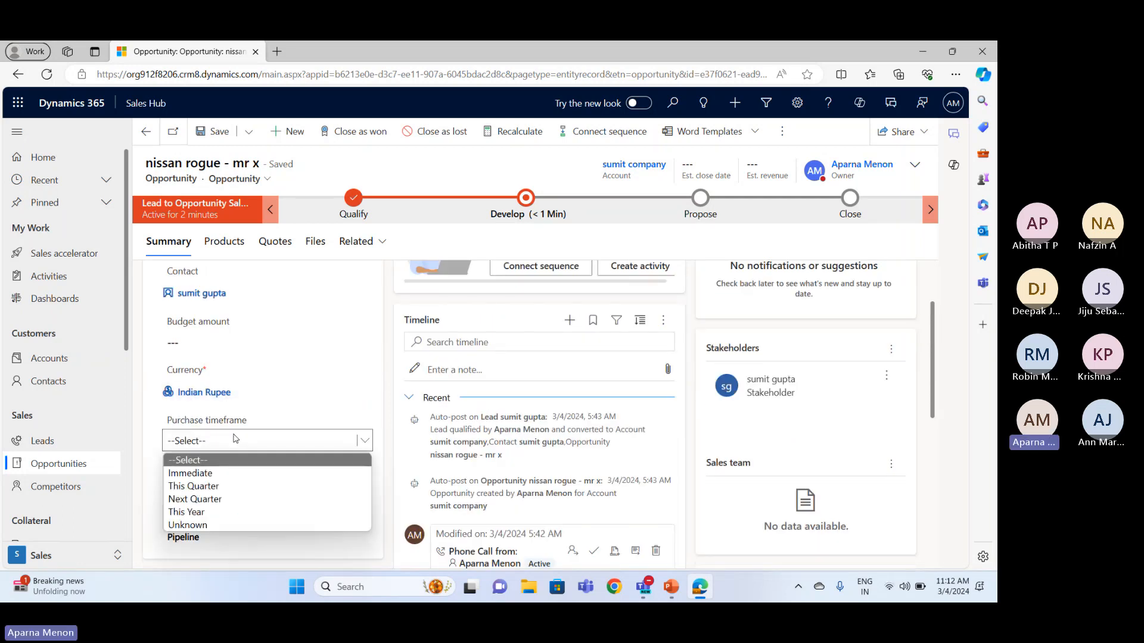
pyautogui.click(223, 473)
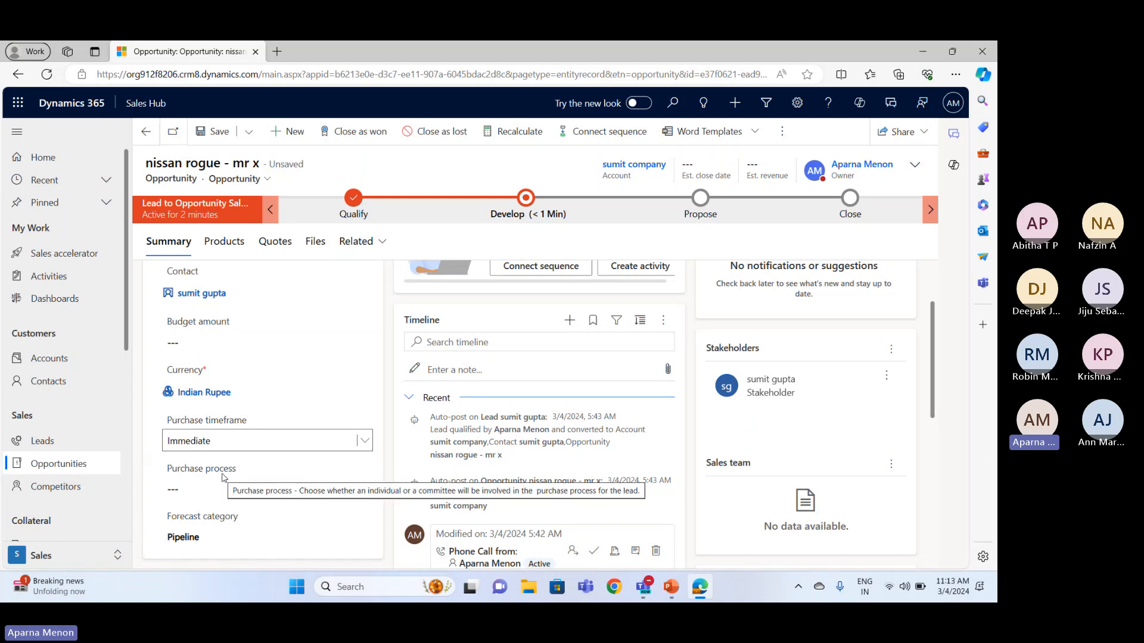
# Enter a budget amount of 1000000 for the opportunity
pyautogui.scroll(-1, 222, 476)
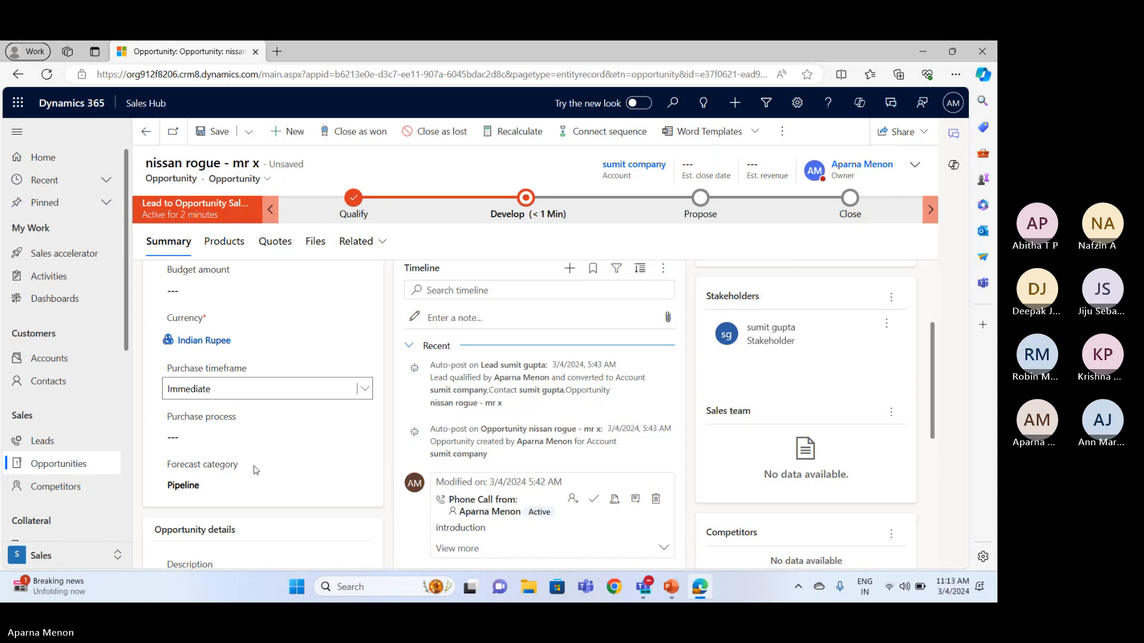
pyautogui.scroll(2, 255, 470)
pyautogui.click(218, 394)
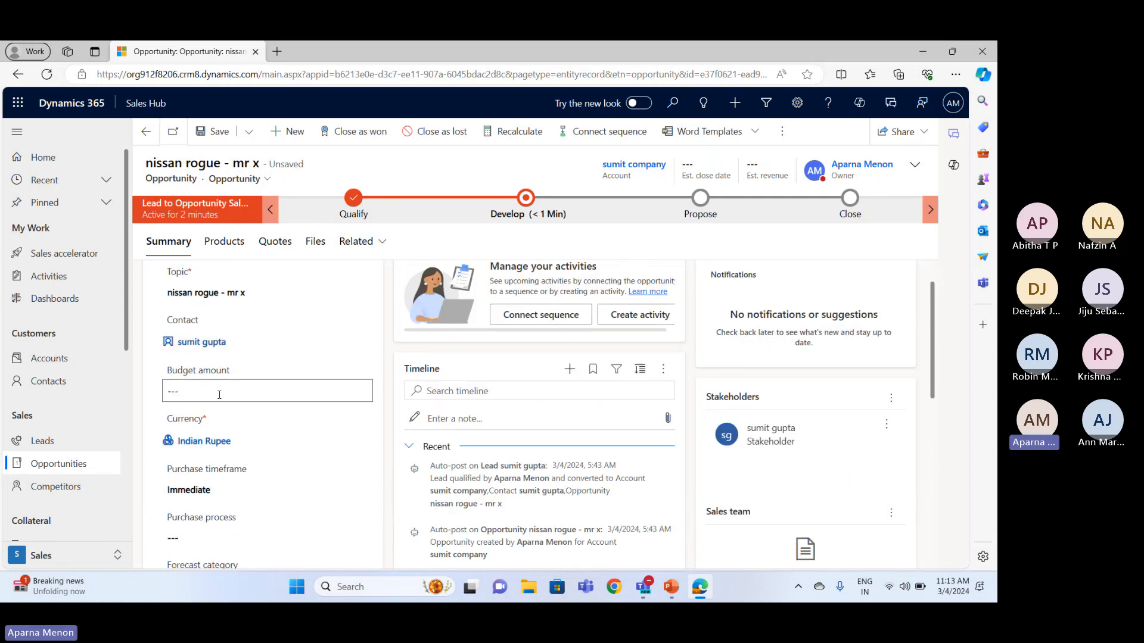
pyautogui.write('1000000')
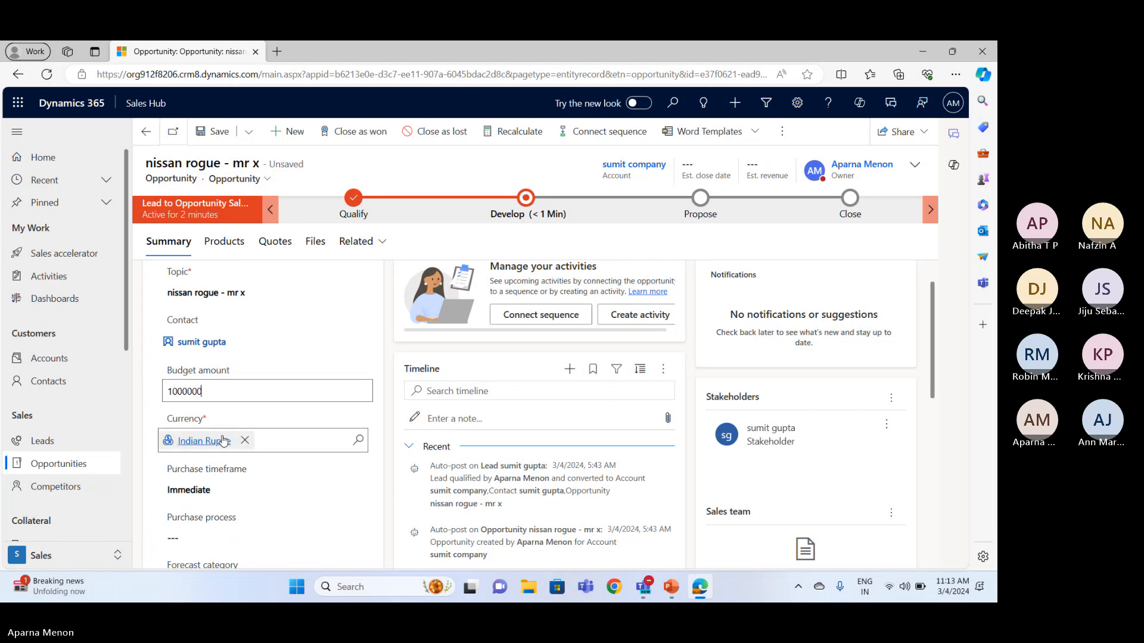
# In the opportunity details, enter the current situation "customer has a car and he wants to upgrade it."
pyautogui.scroll(-7, 223, 444)
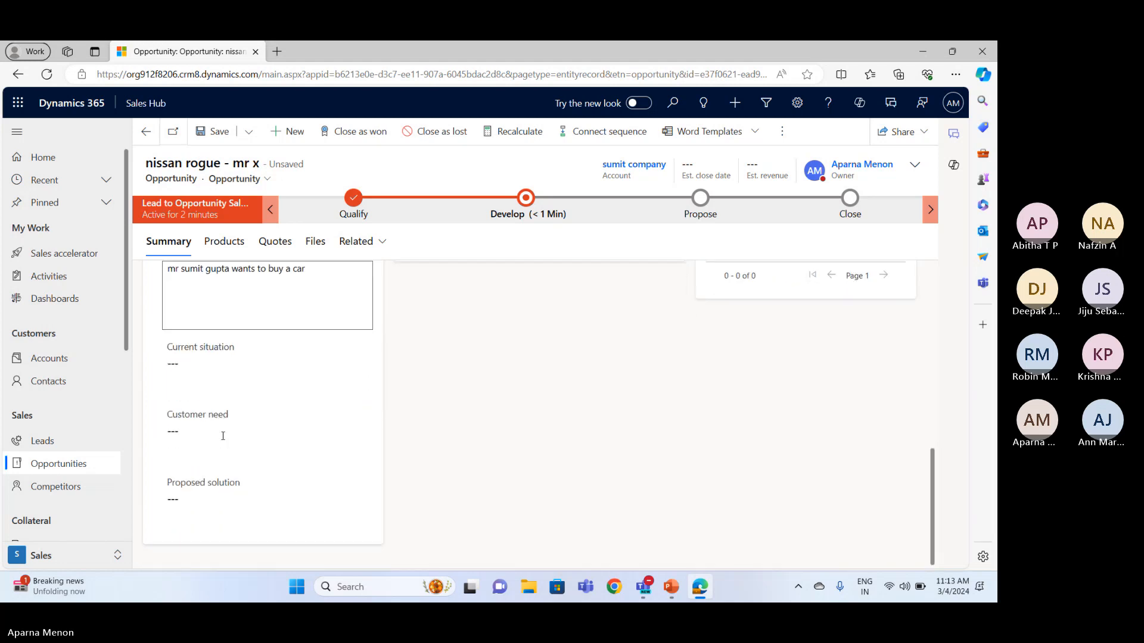
pyautogui.scroll(2, 223, 436)
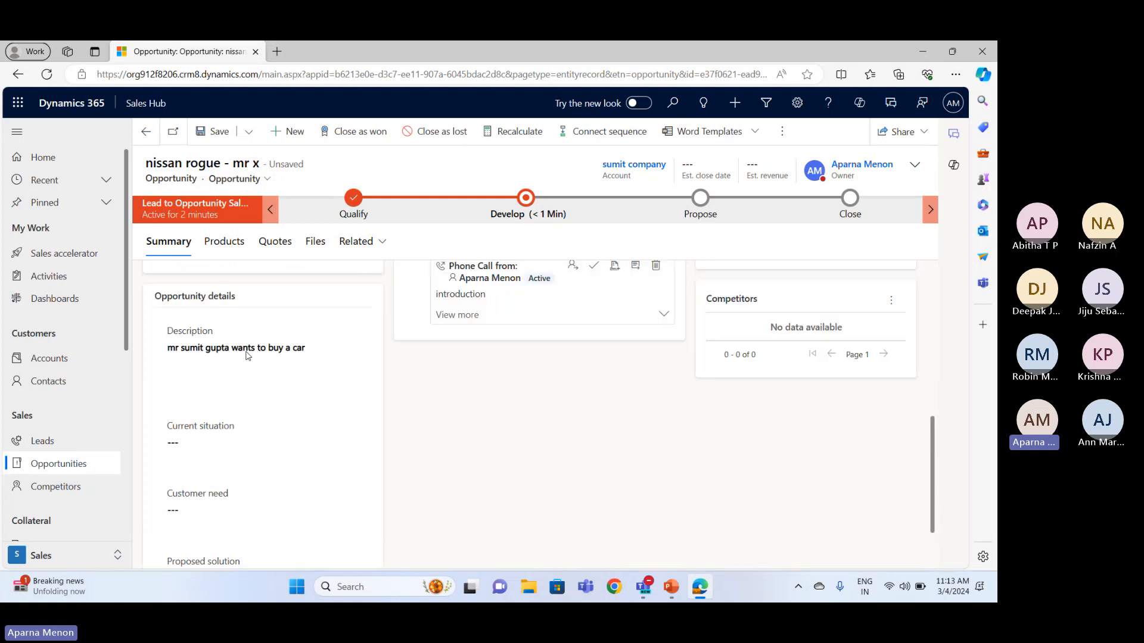
pyautogui.scroll(-1, 238, 444)
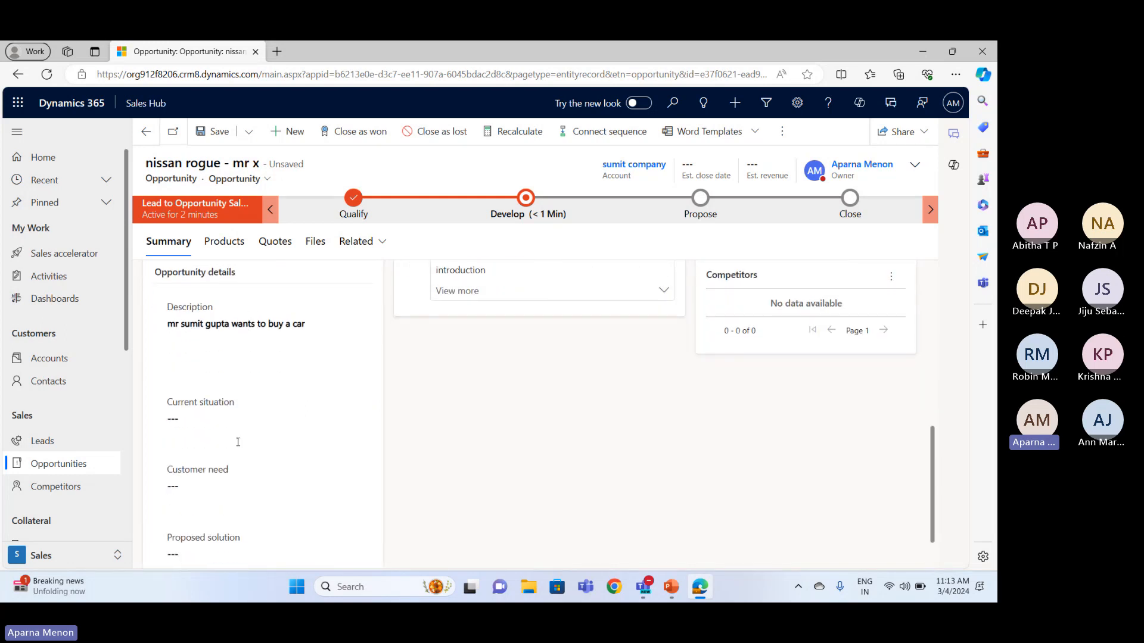
pyautogui.click(238, 440)
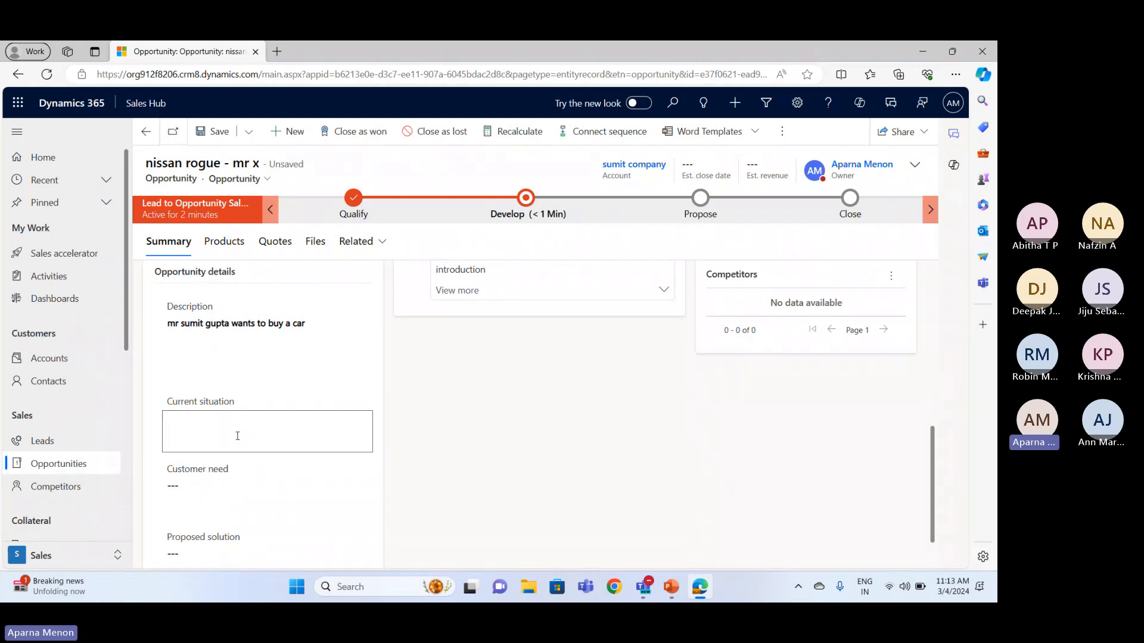
pyautogui.write('customer')
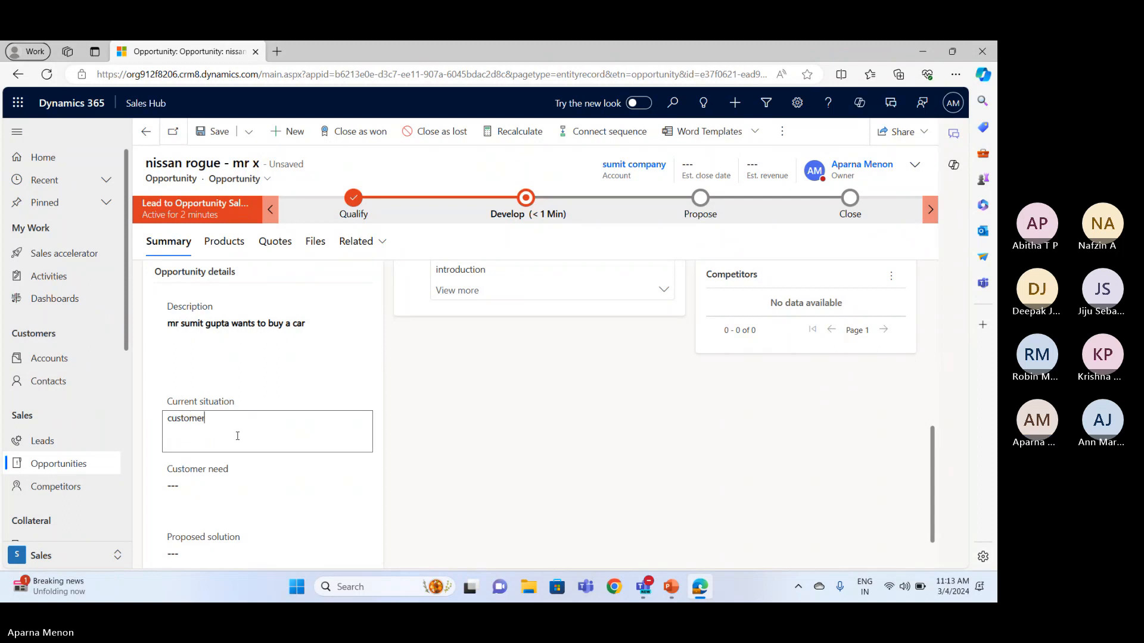
pyautogui.write(' has a')
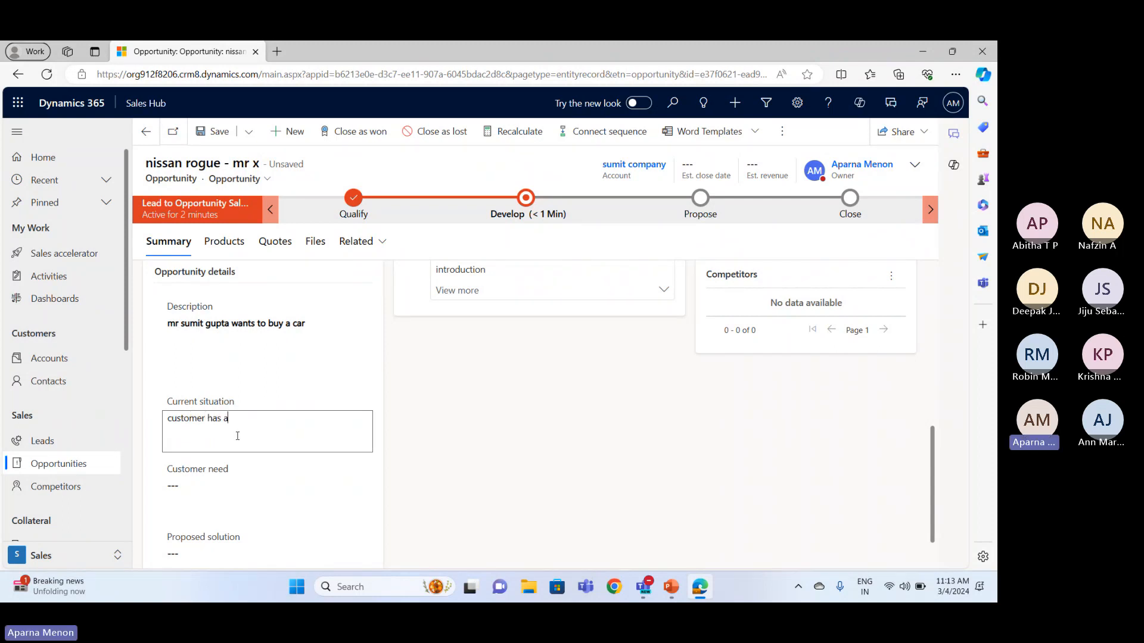
pyautogui.write(' car an')
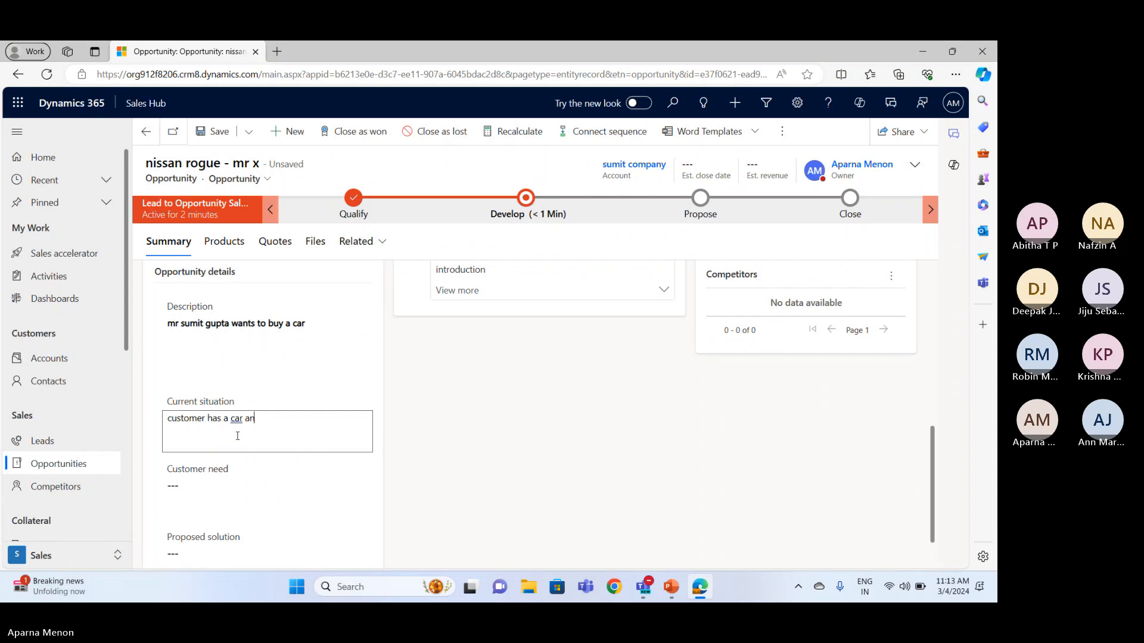
pyautogui.write('d he')
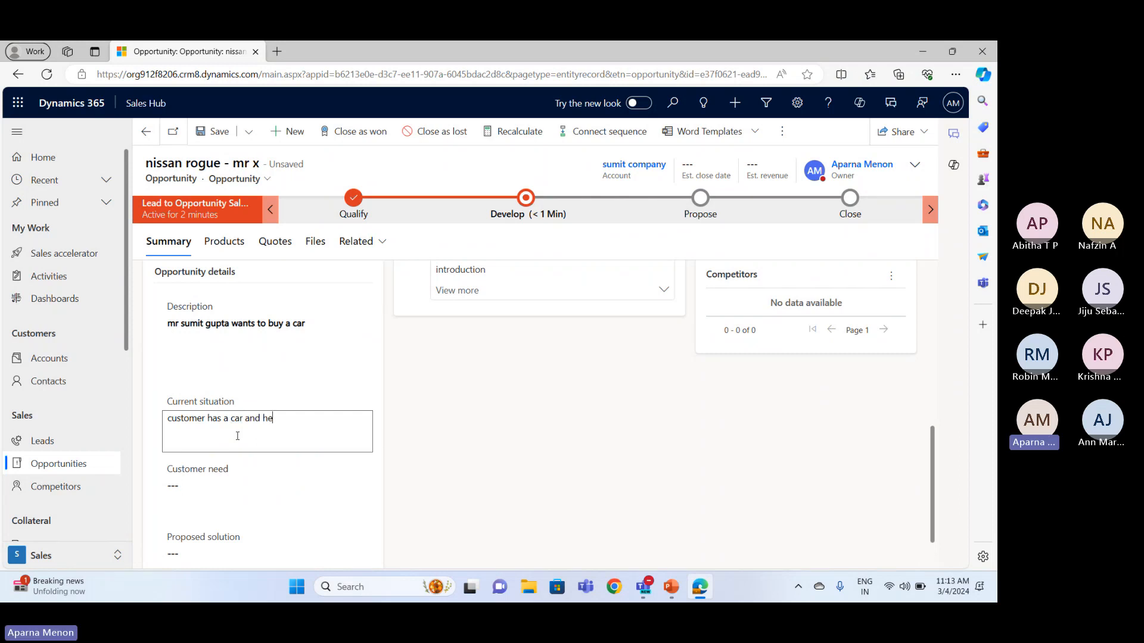
pyautogui.write(' wants to ')
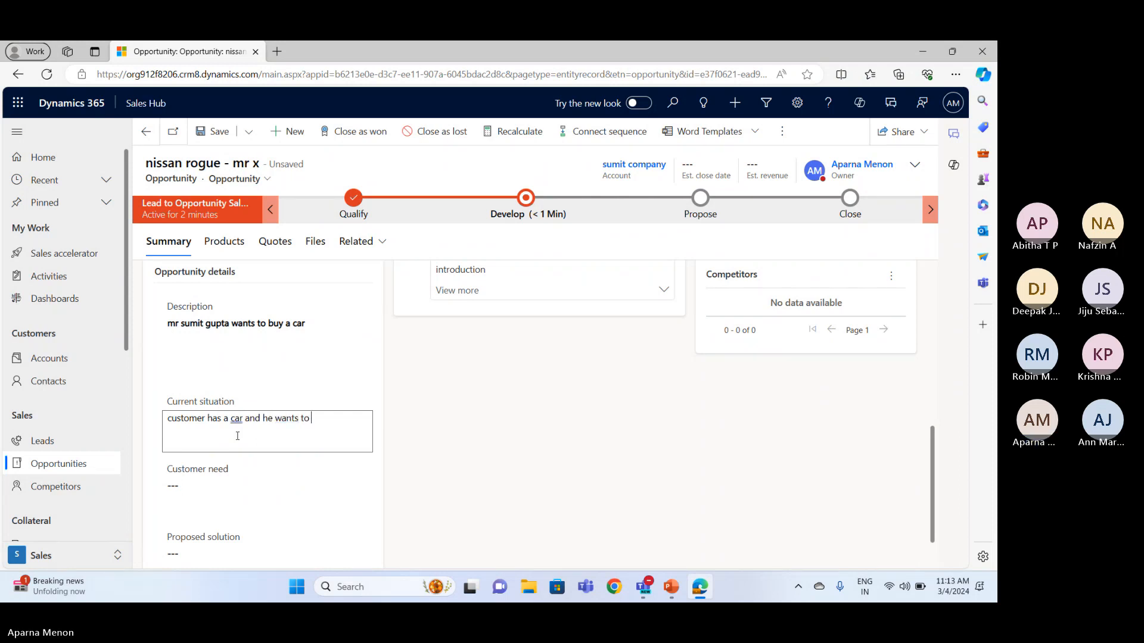
pyautogui.write('upgrade it.')
# Assign the Enterprise - Preferred price list to the opportunity's products
pyautogui.scroll(10, 237, 436)
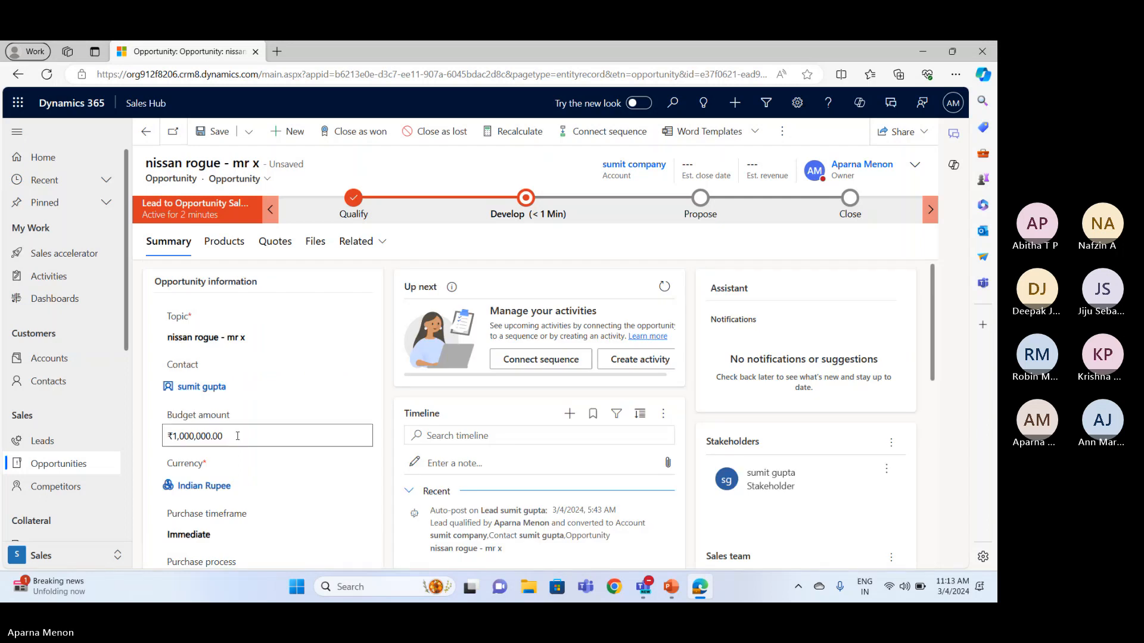
pyautogui.click(232, 249)
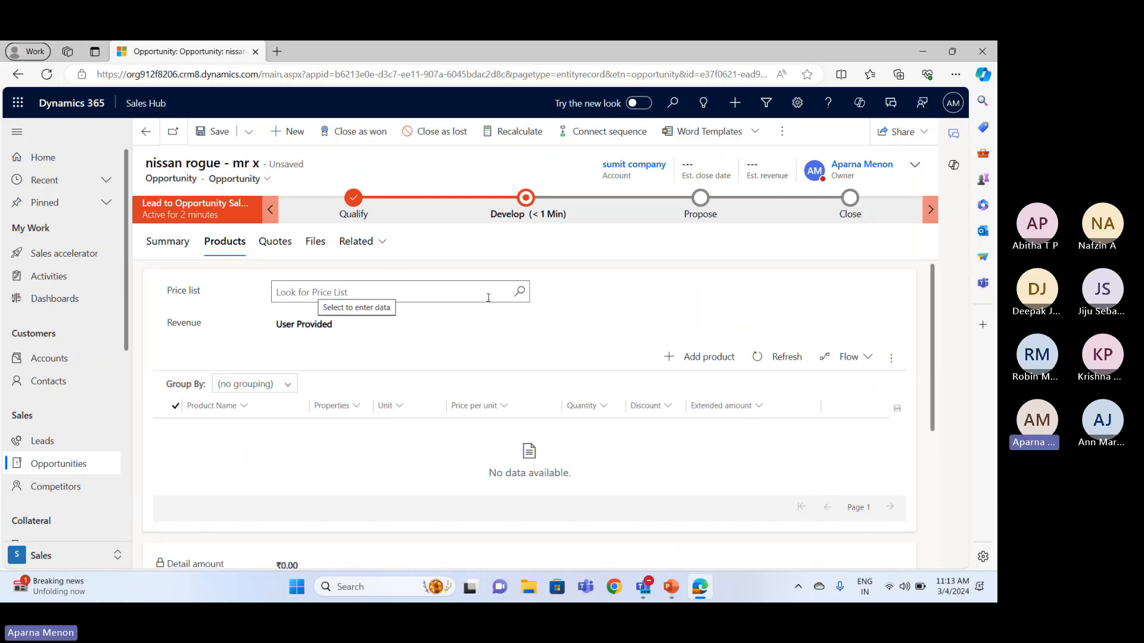
pyautogui.click(519, 295)
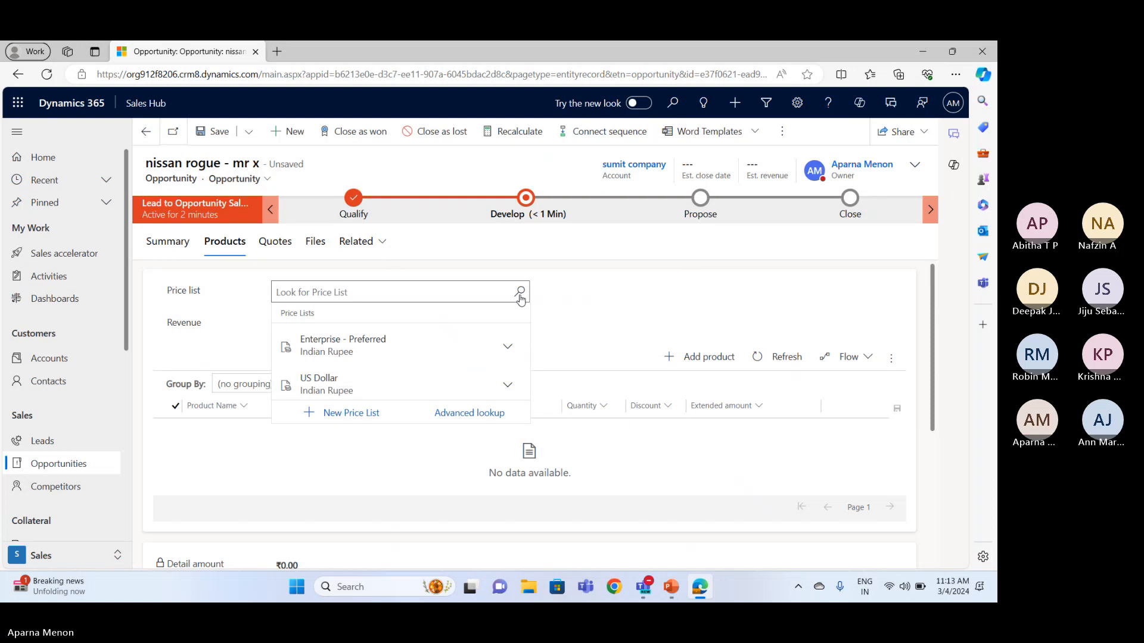
pyautogui.click(385, 358)
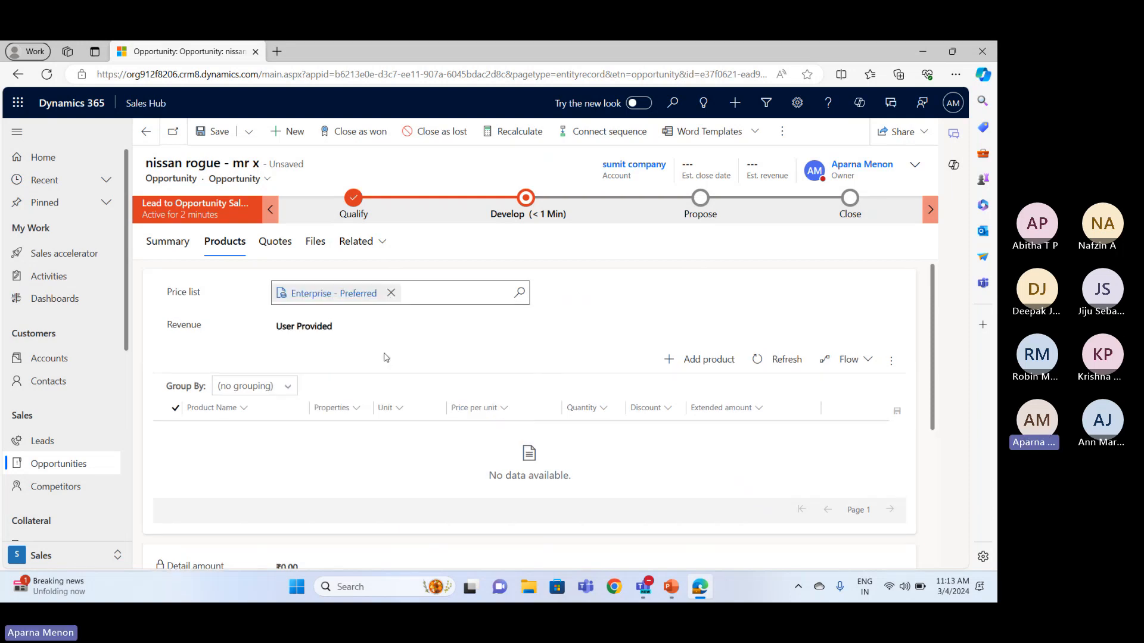
# Add a write-in product named asdf to the opportunity with a price per unit of 50000, and save it
pyautogui.click(665, 358)
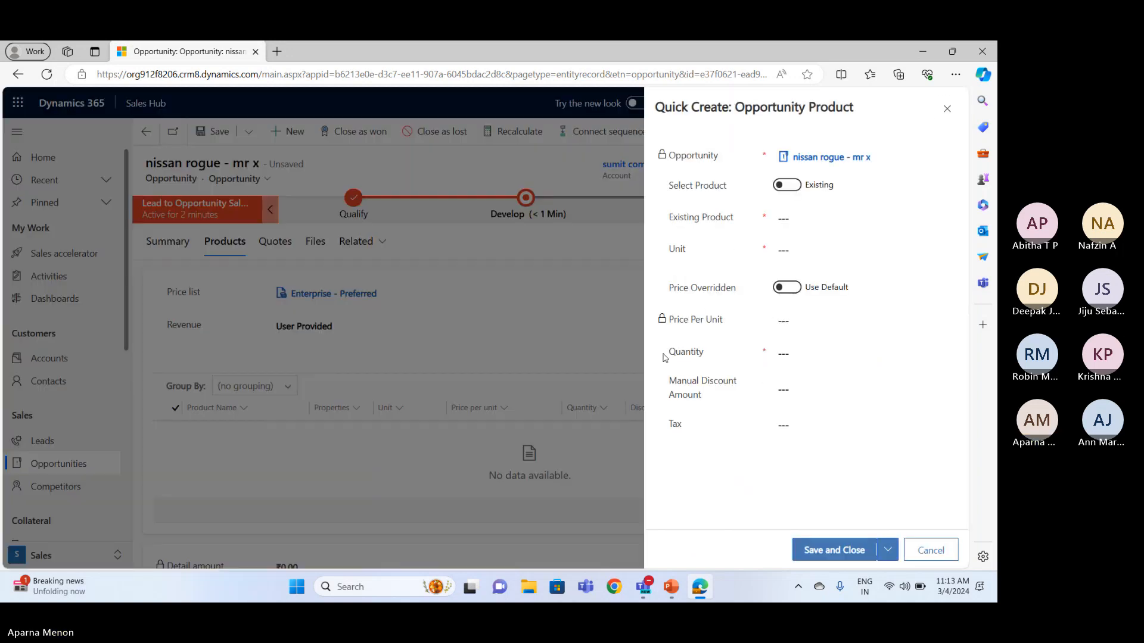
pyautogui.click(785, 187)
pyautogui.click(792, 219)
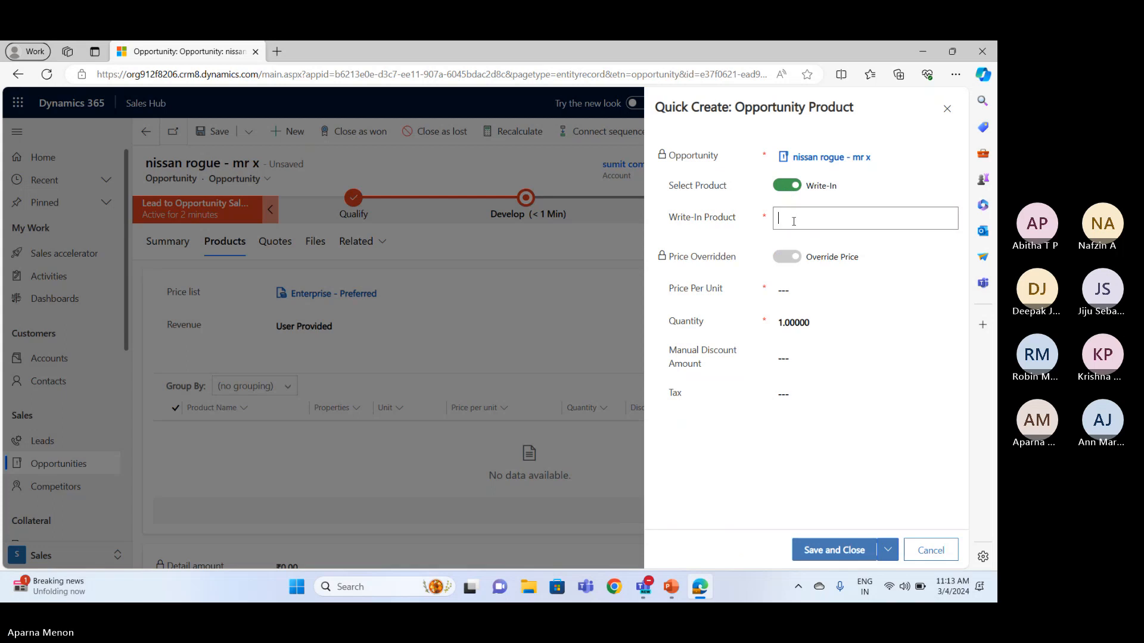
pyautogui.write('asdf')
pyautogui.click(796, 289)
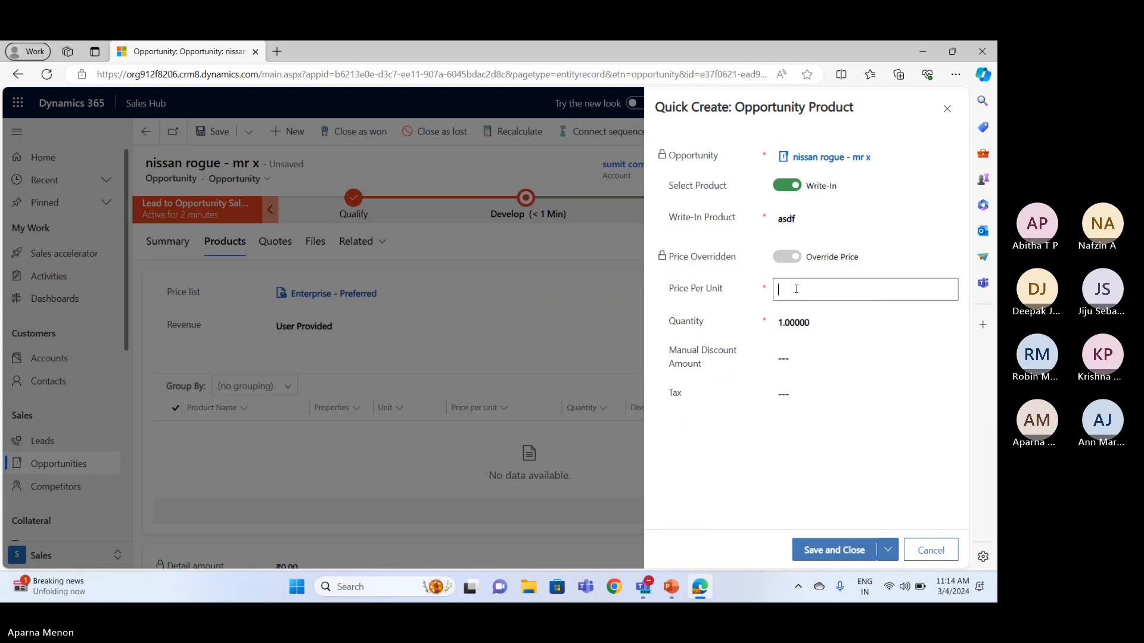
pyautogui.write('50000')
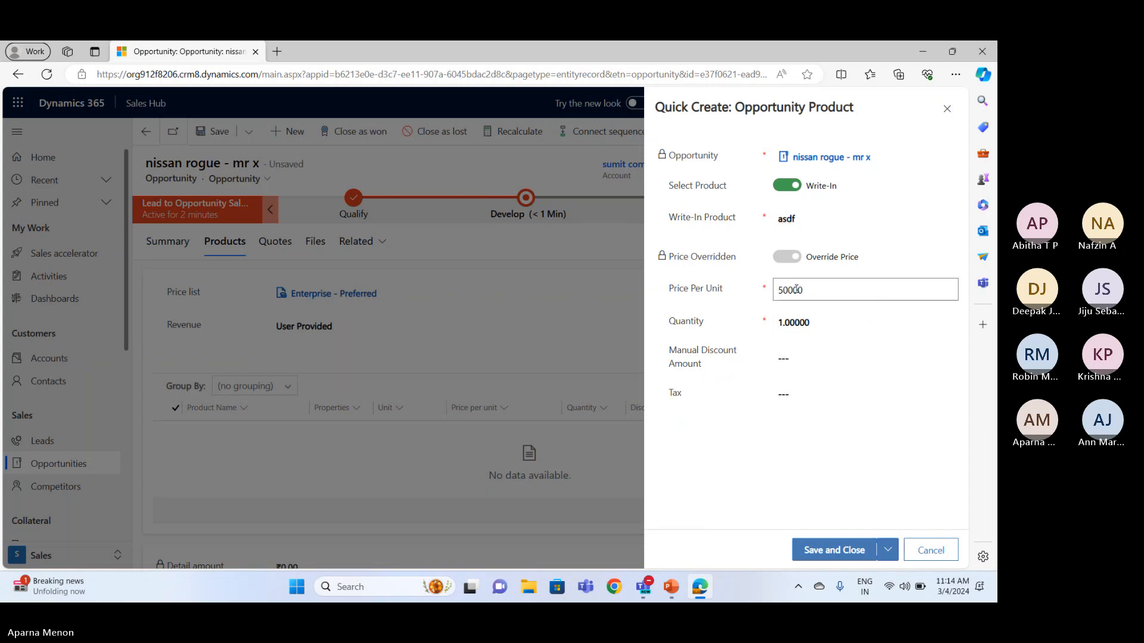
pyautogui.click(821, 553)
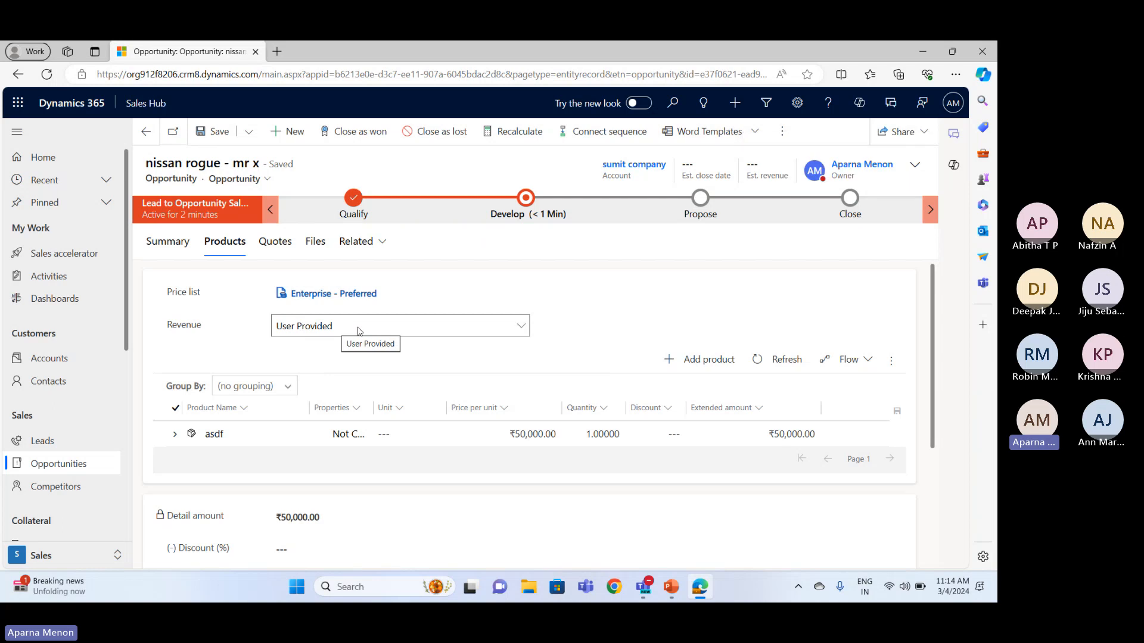
# Set the opportunity's revenue to System Calculated and review the amount fields below the product list
pyautogui.click(359, 332)
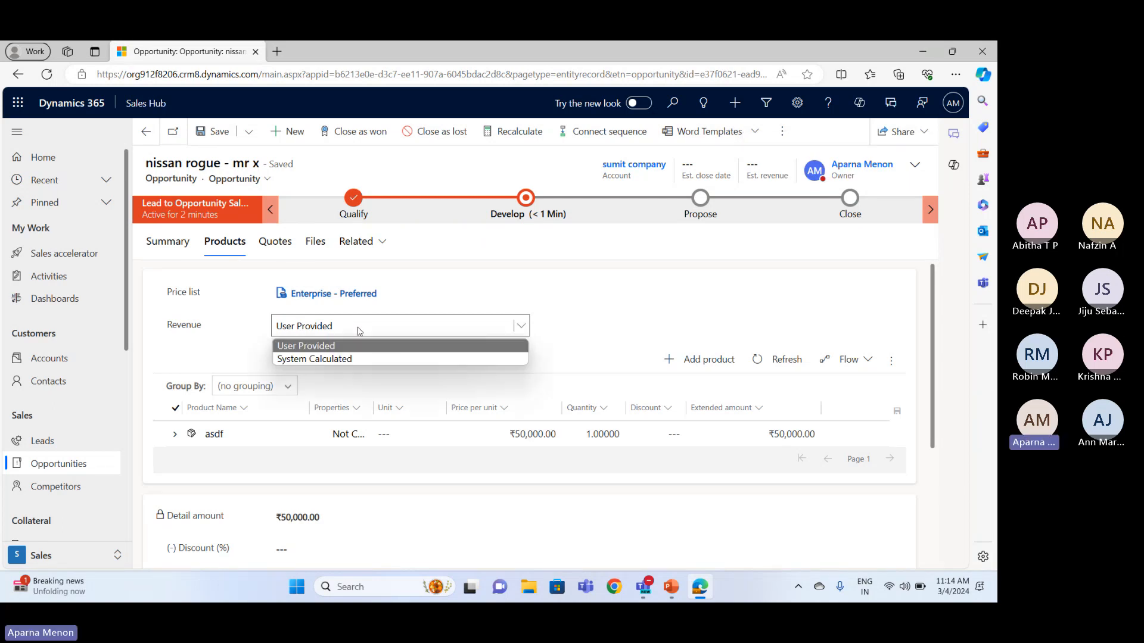
pyautogui.click(352, 358)
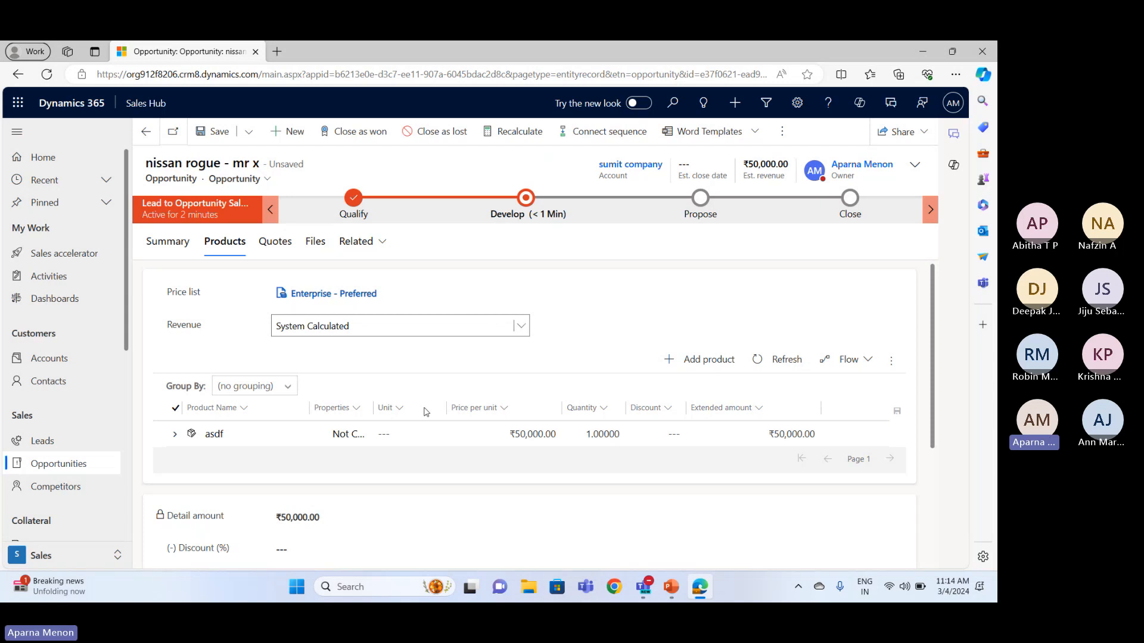
pyautogui.scroll(-2, 386, 457)
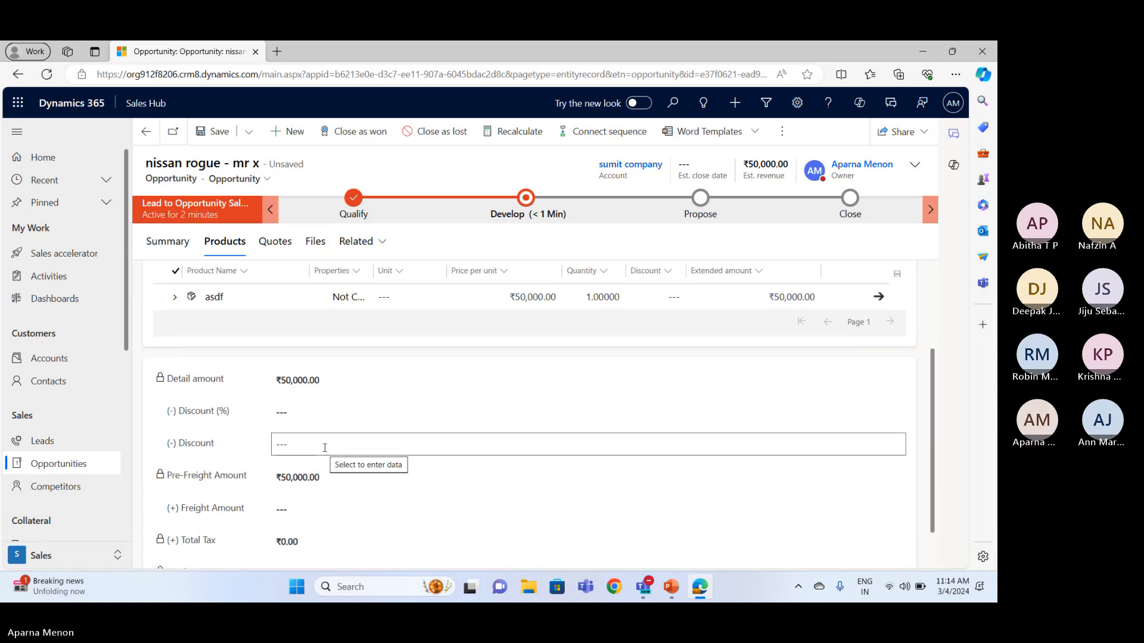
pyautogui.scroll(-1, 325, 447)
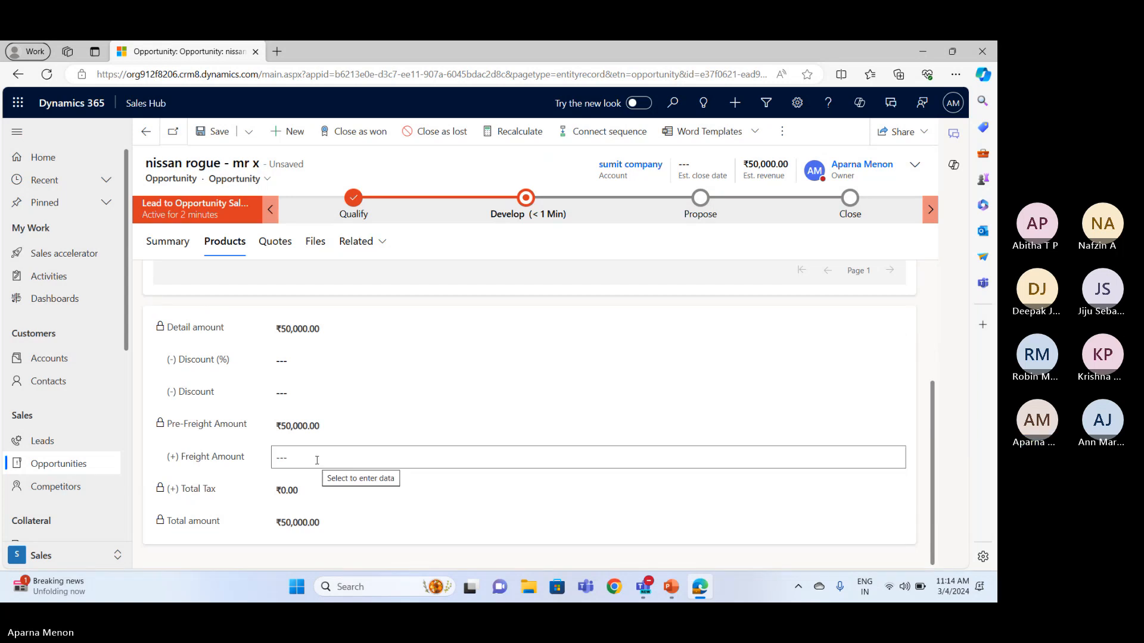
pyautogui.scroll(3, 317, 462)
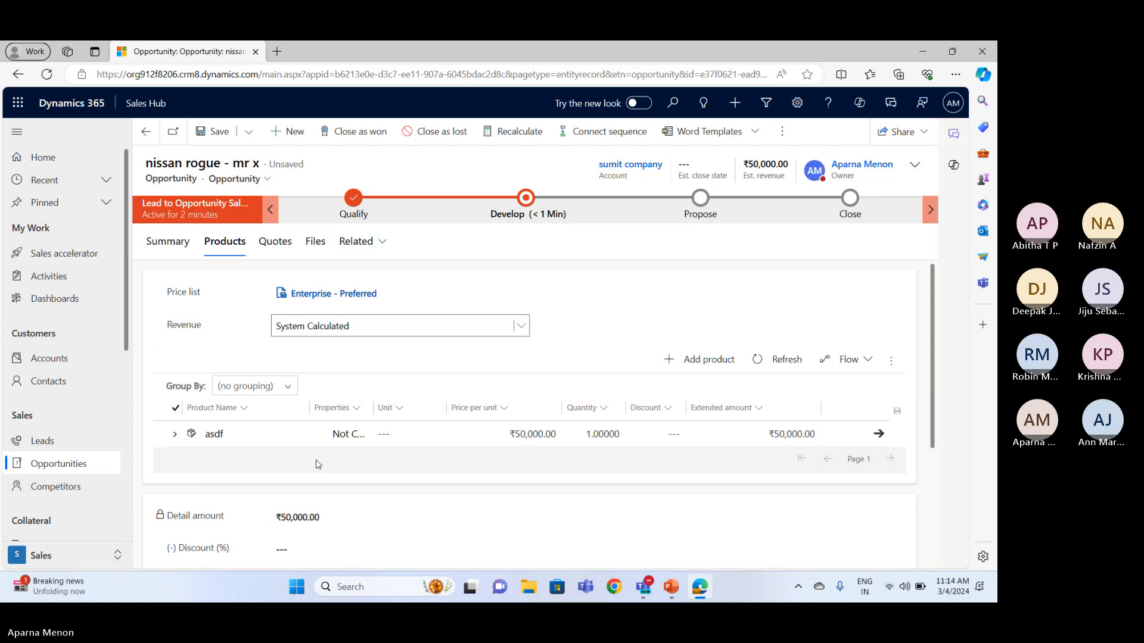
# Create a new quote from the opportunity and activate it
pyautogui.click(275, 241)
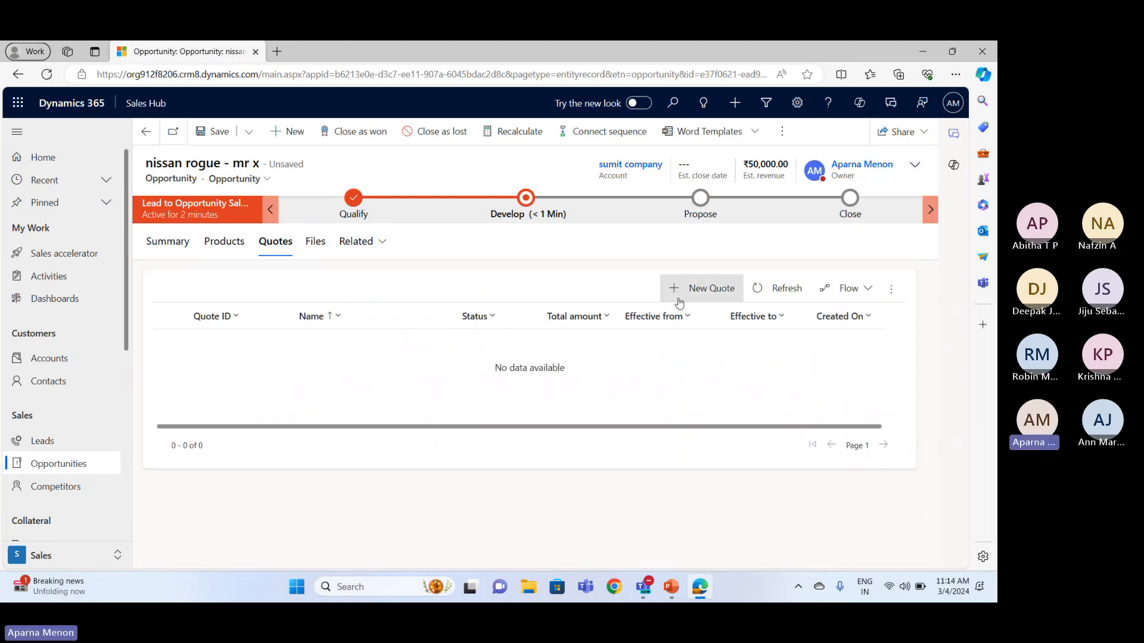
pyautogui.click(680, 302)
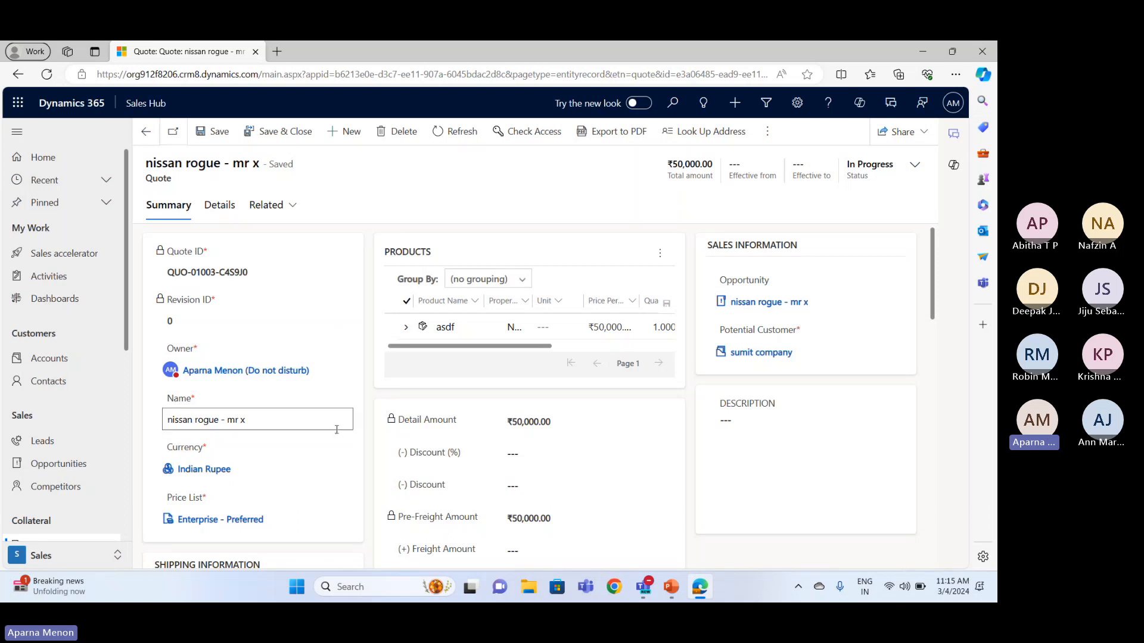
pyautogui.scroll(-12, 337, 429)
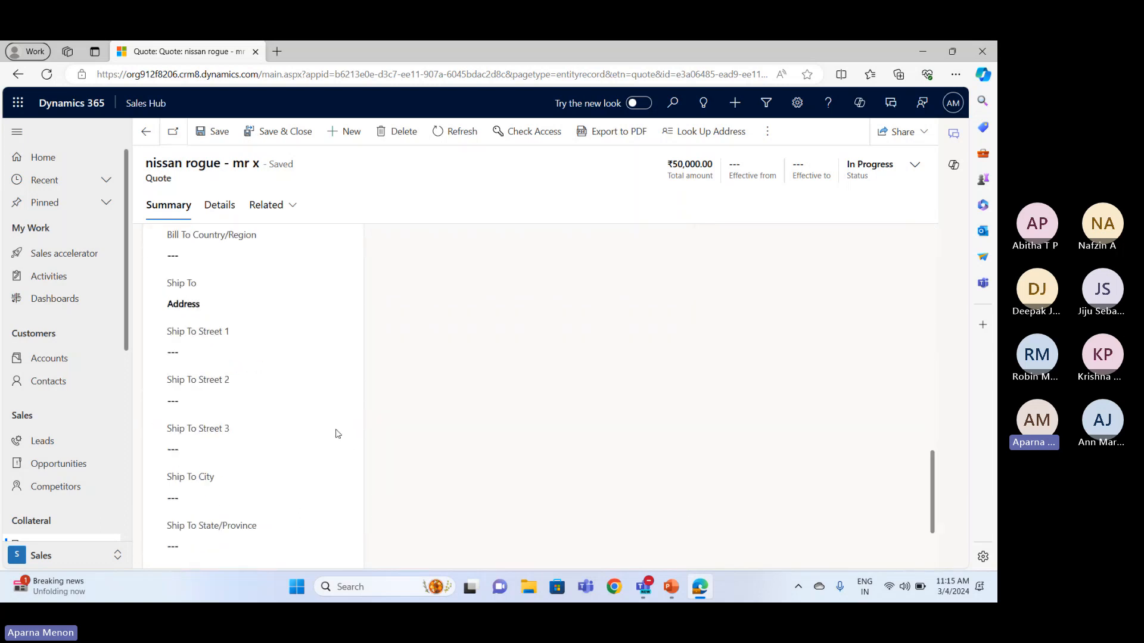
pyautogui.scroll(-2, 336, 435)
pyautogui.scroll(12, 336, 434)
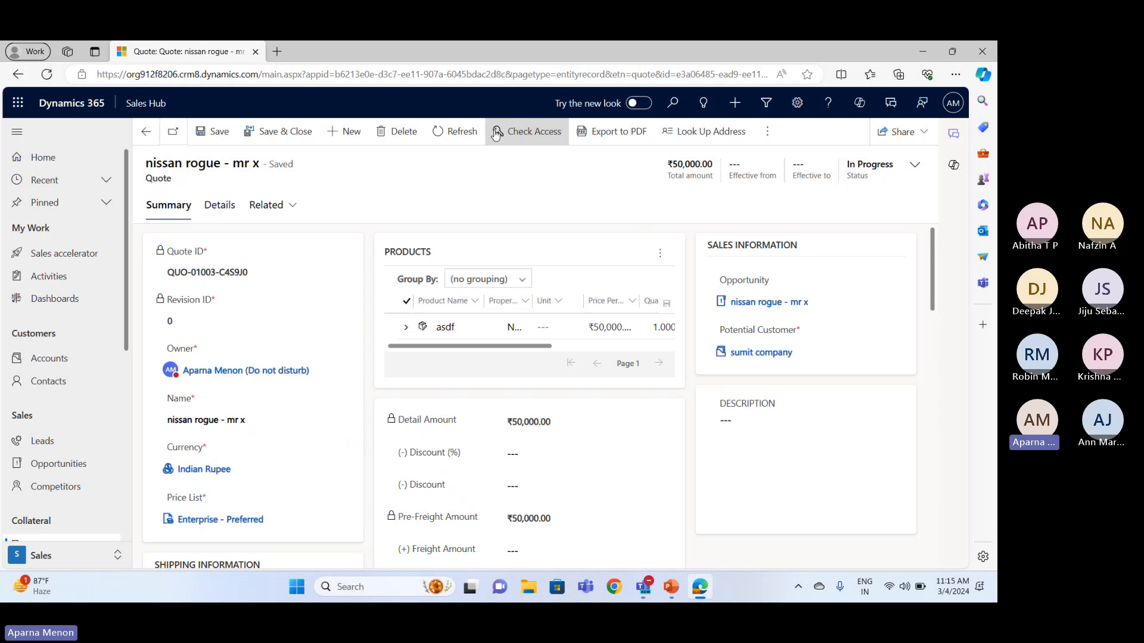
pyautogui.click(767, 131)
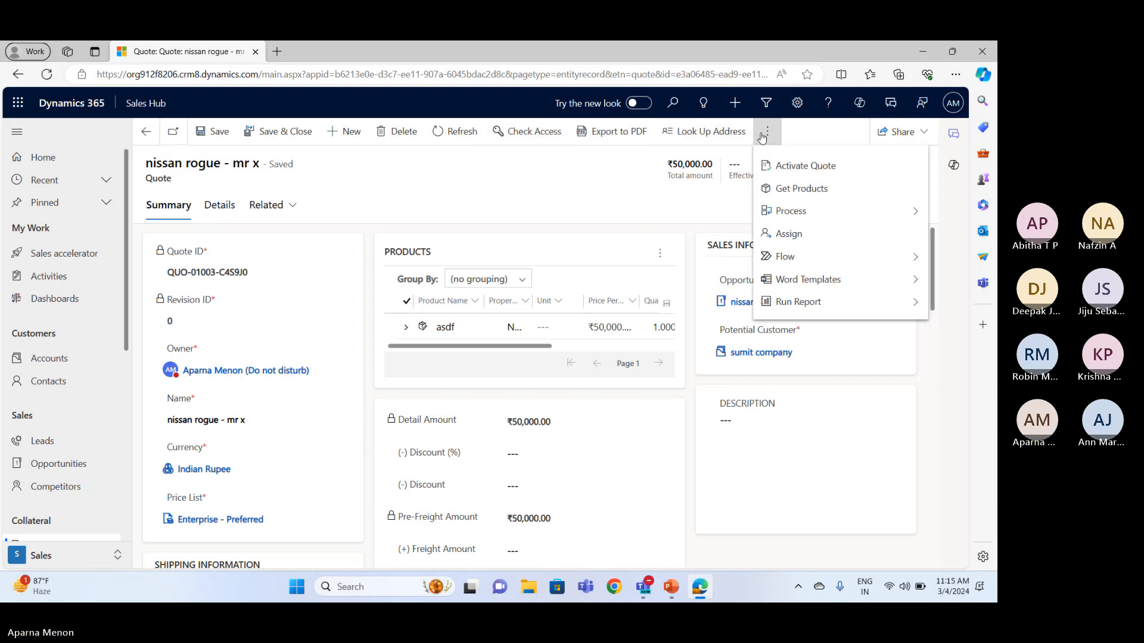
pyautogui.click(791, 167)
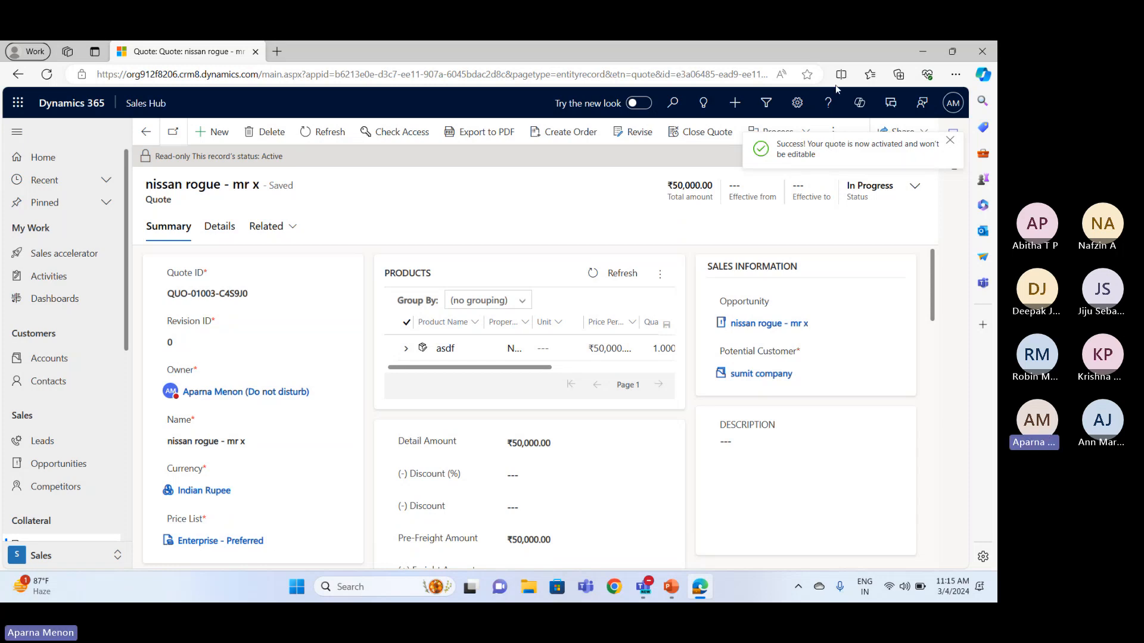
# Create an order from the activated quote with status reason Won and date won 3/4/2024
pyautogui.click(566, 135)
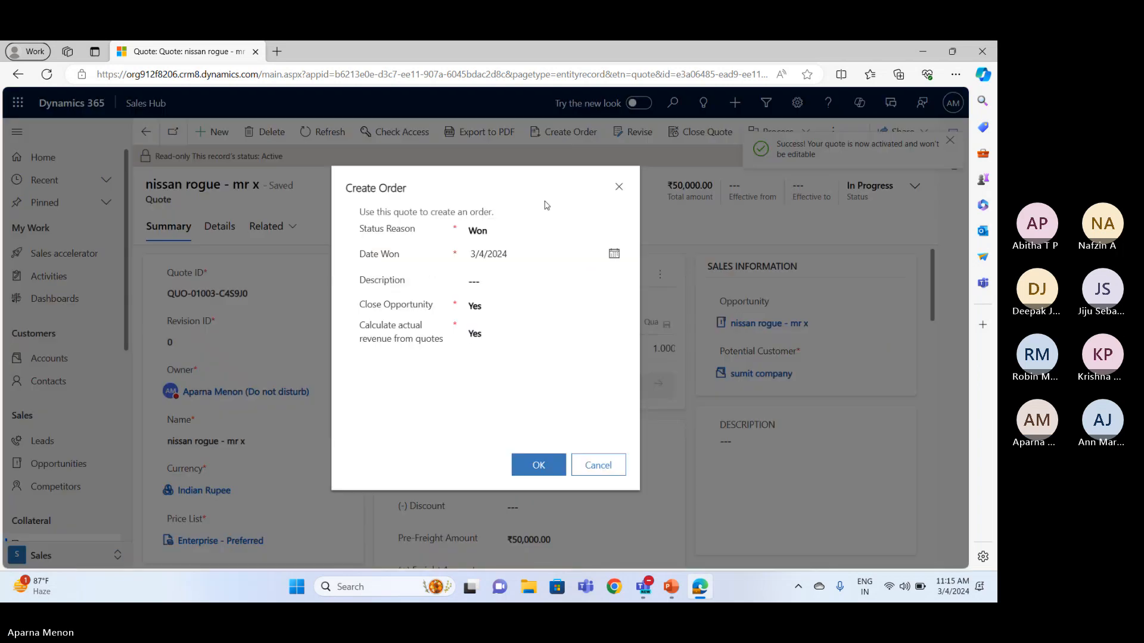
pyautogui.click(504, 237)
pyautogui.click(495, 259)
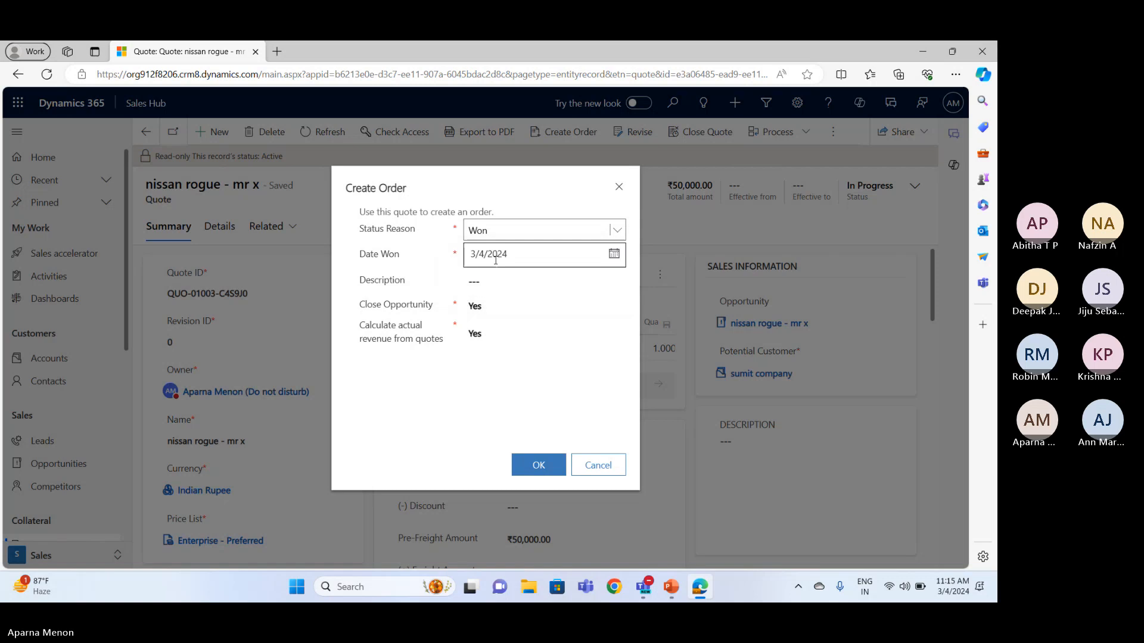
pyautogui.click(485, 286)
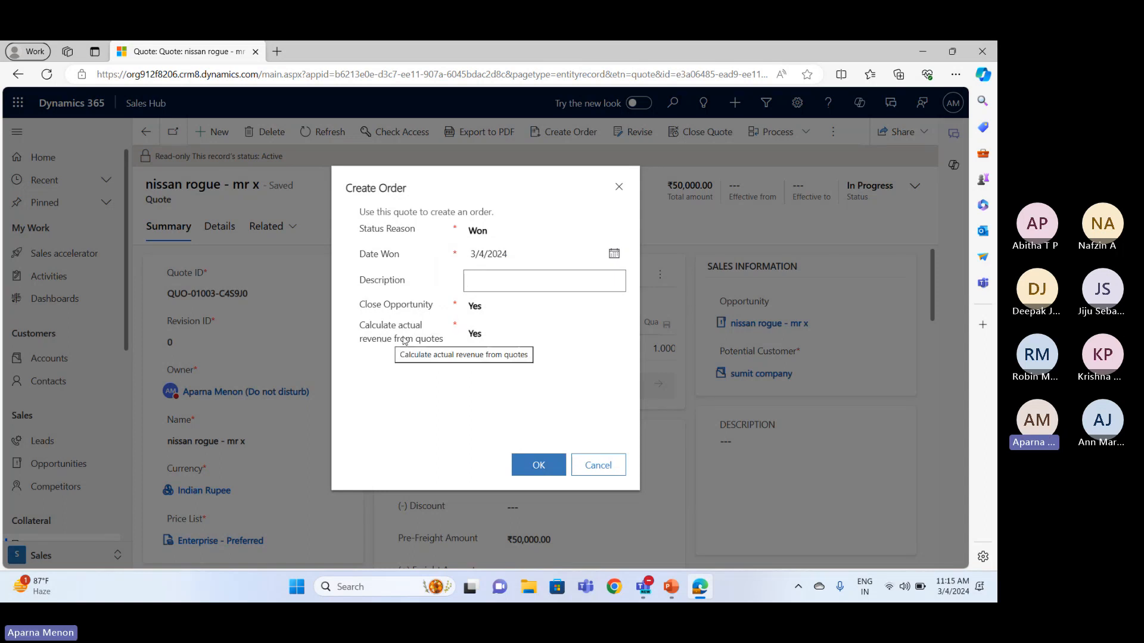
pyautogui.click(549, 466)
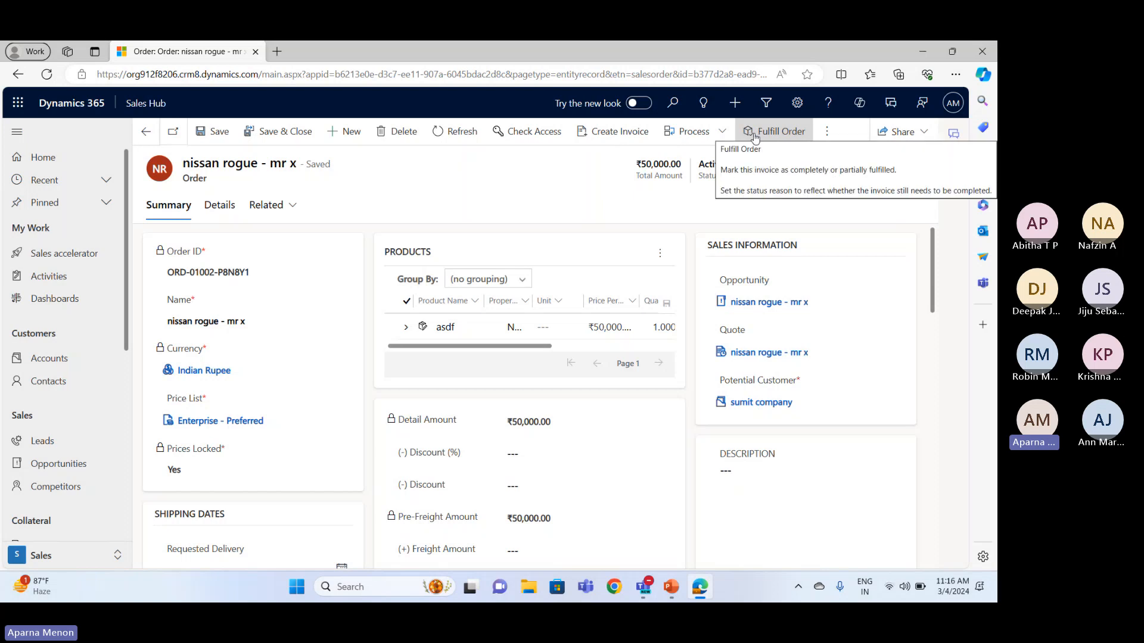
# Fulfill the order with status reason Complete and create an invoice from it
pyautogui.click(754, 136)
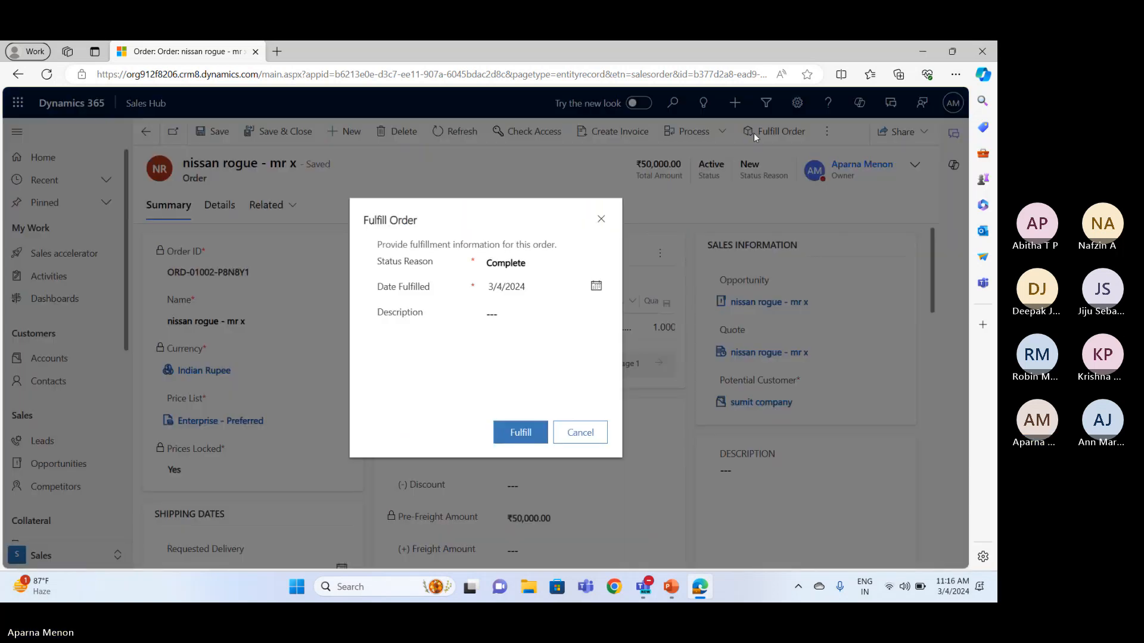
pyautogui.click(550, 267)
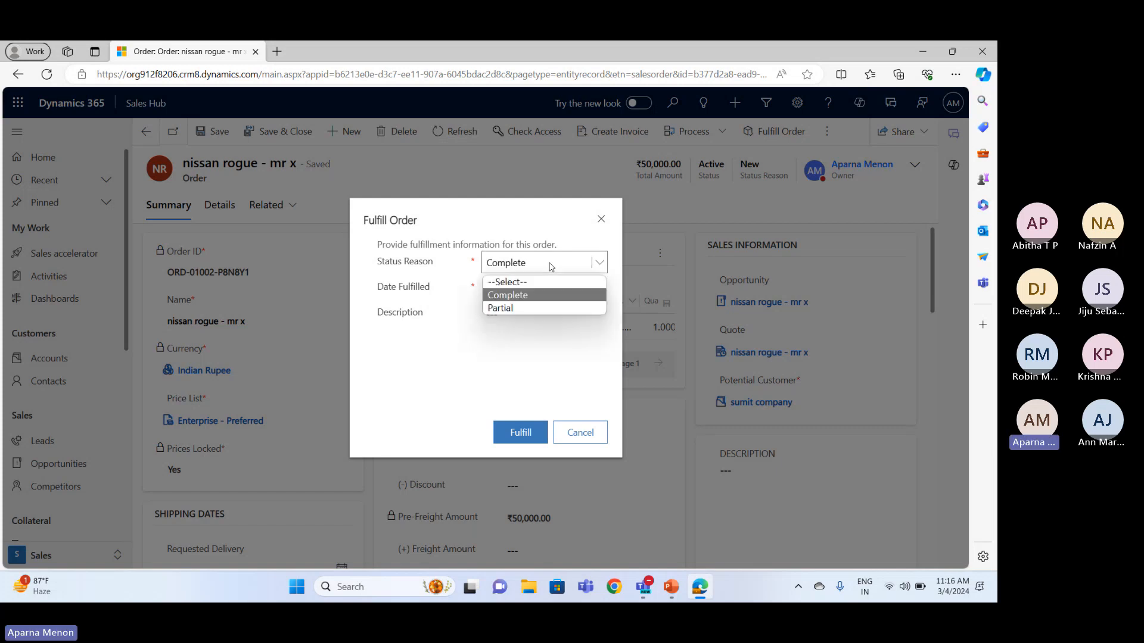
pyautogui.click(537, 296)
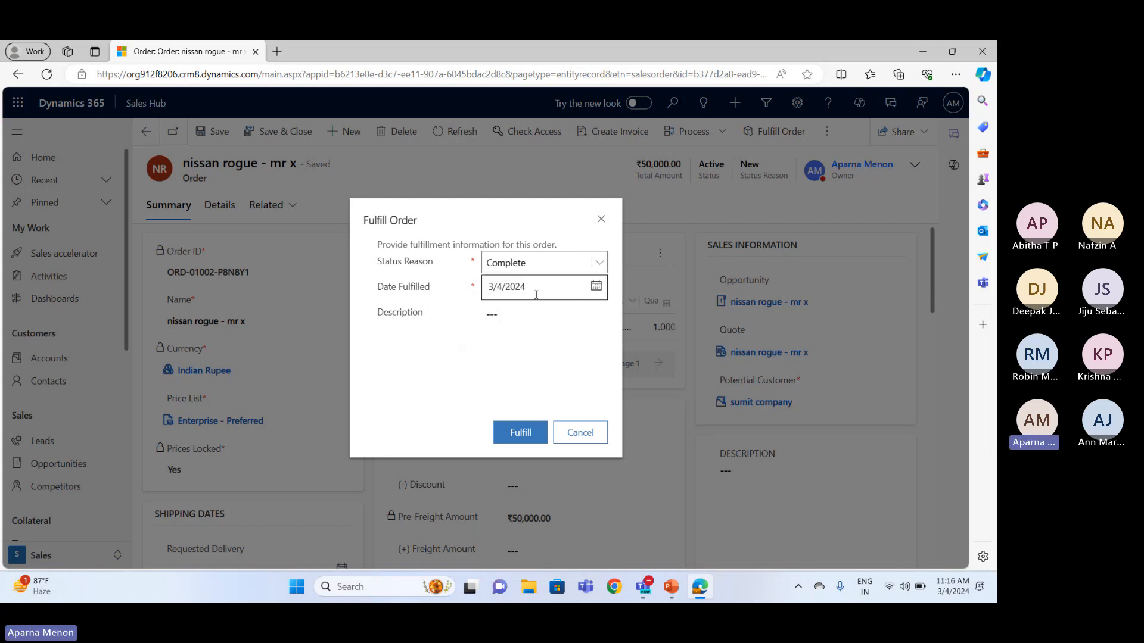
pyautogui.click(514, 442)
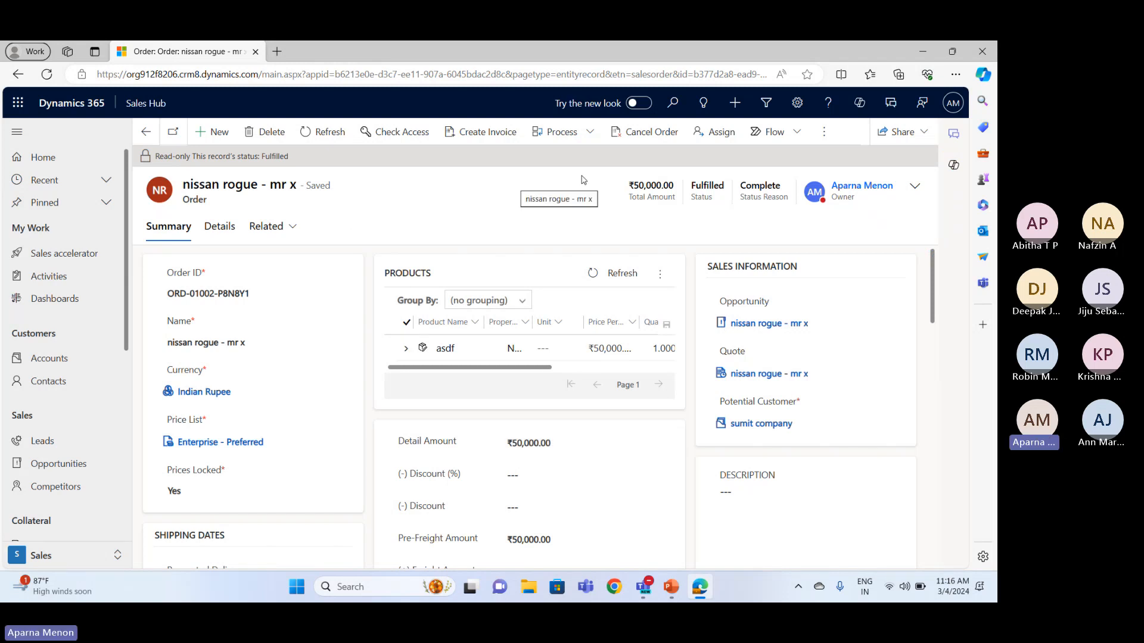
pyautogui.click(491, 136)
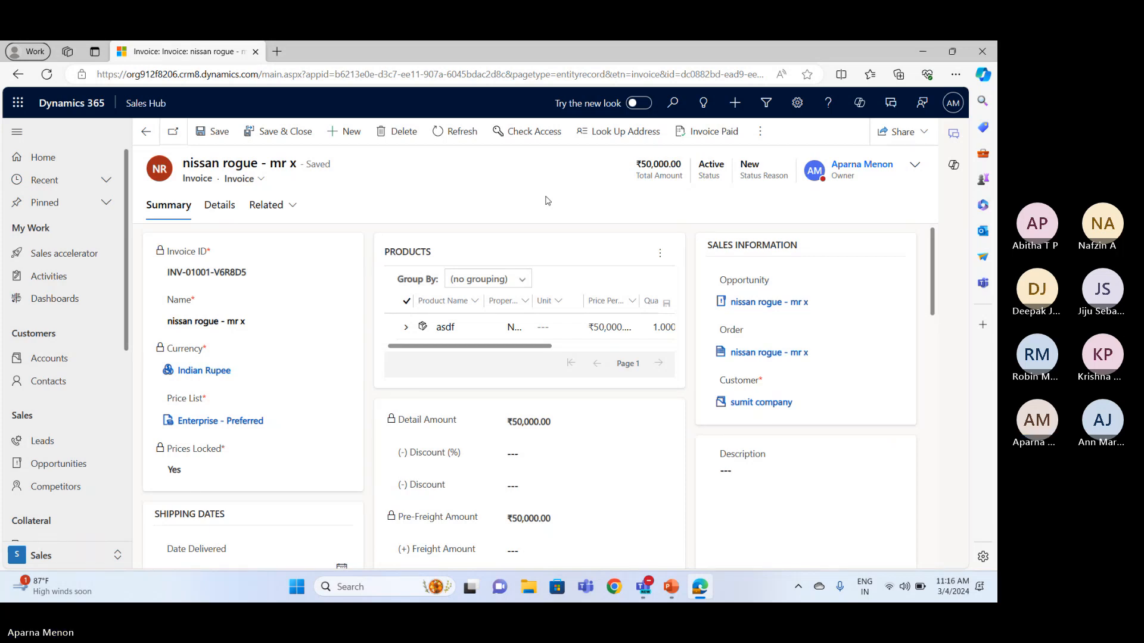
# Minimize the browser, switch to the Microsoft Teams meeting window and maximize it
pyautogui.click(920, 53)
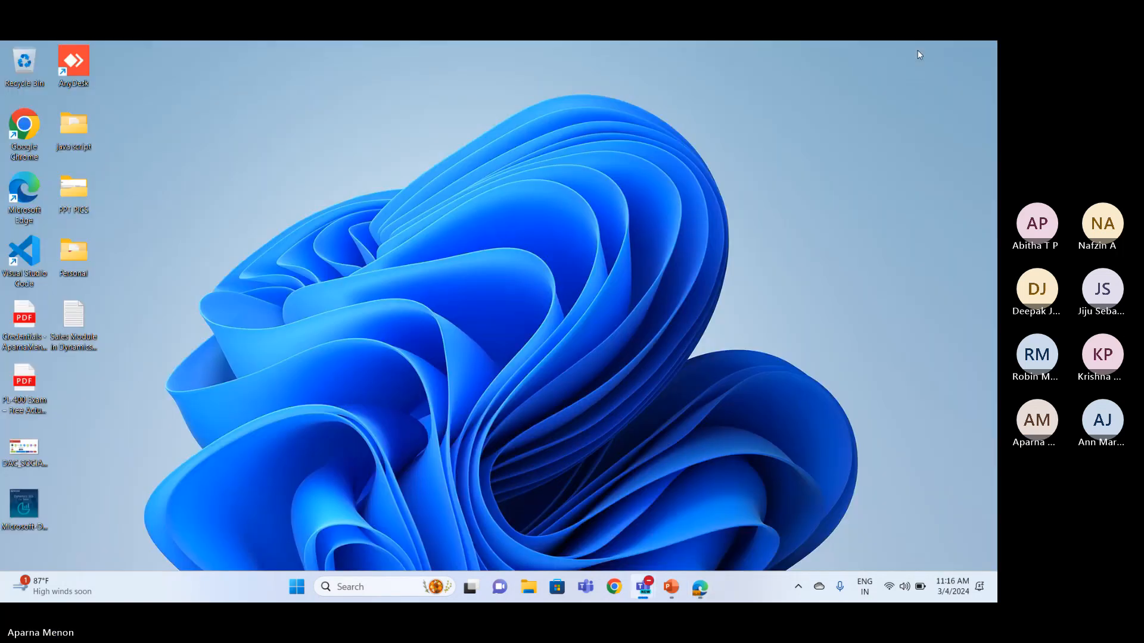
pyautogui.moveTo(643, 586)
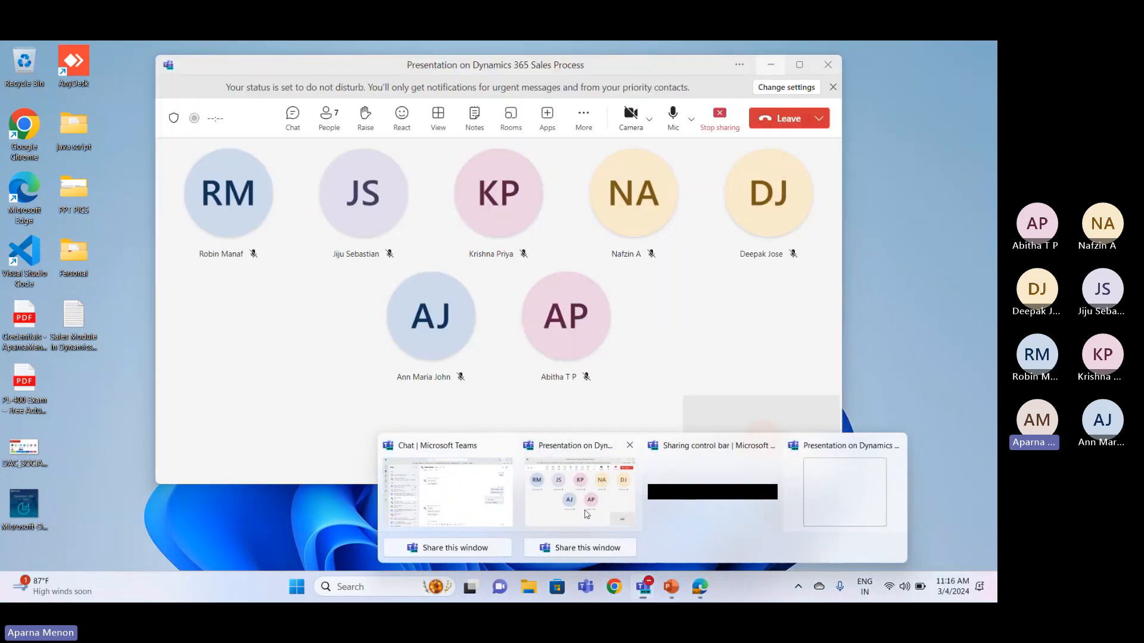
pyautogui.click(587, 513)
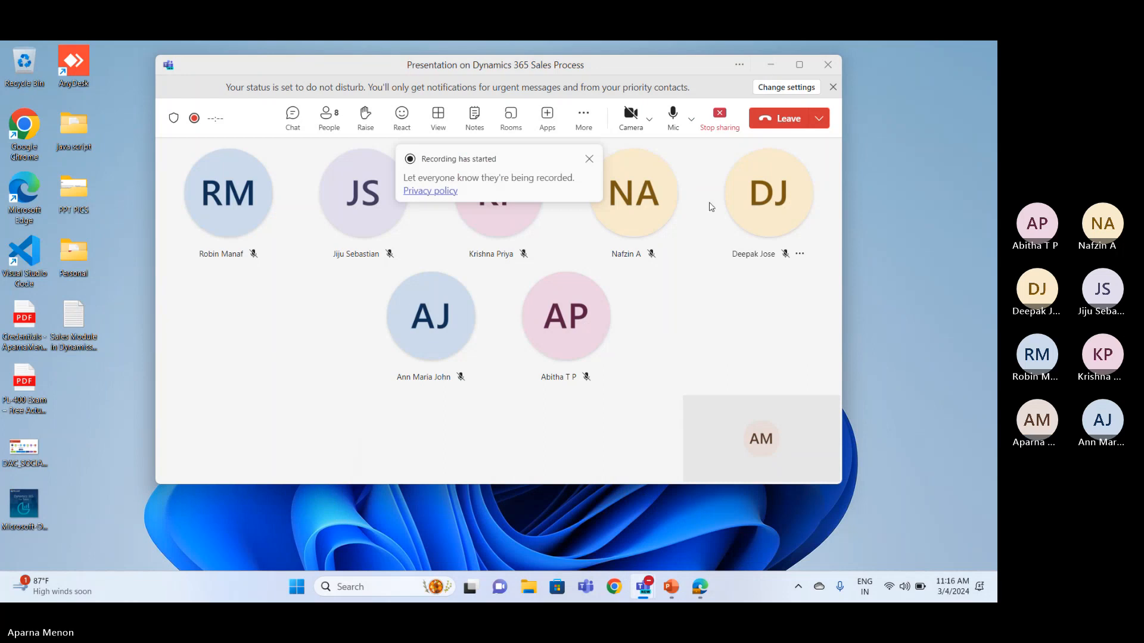
pyautogui.click(800, 65)
# Mute the microphone and leave the Teams meeting
pyautogui.click(827, 108)
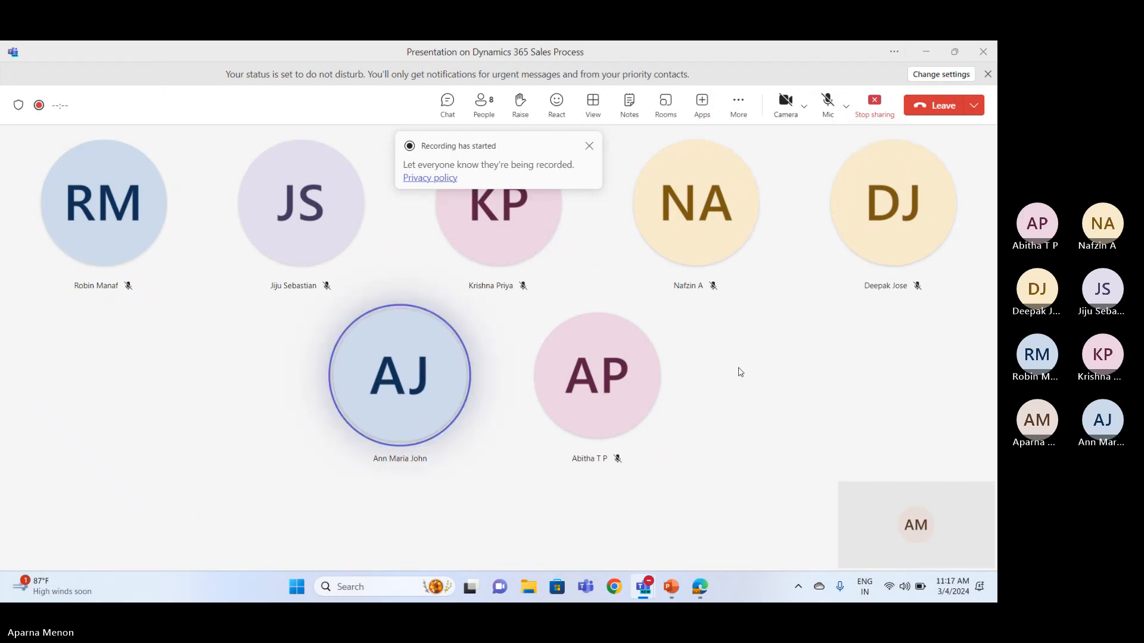
pyautogui.click(824, 105)
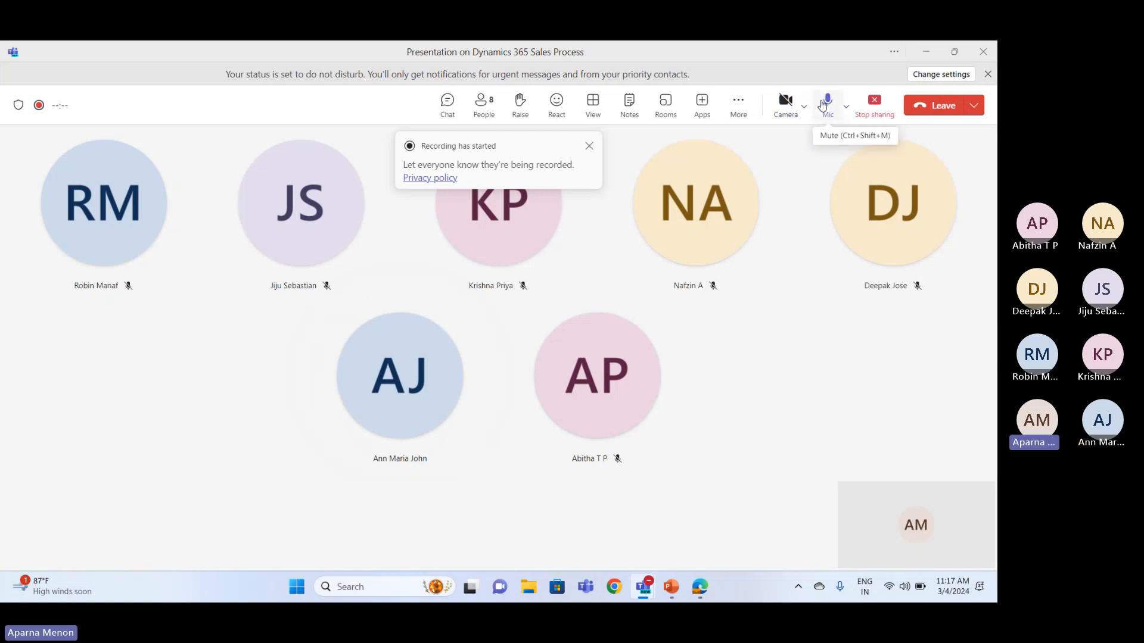
pyautogui.click(823, 105)
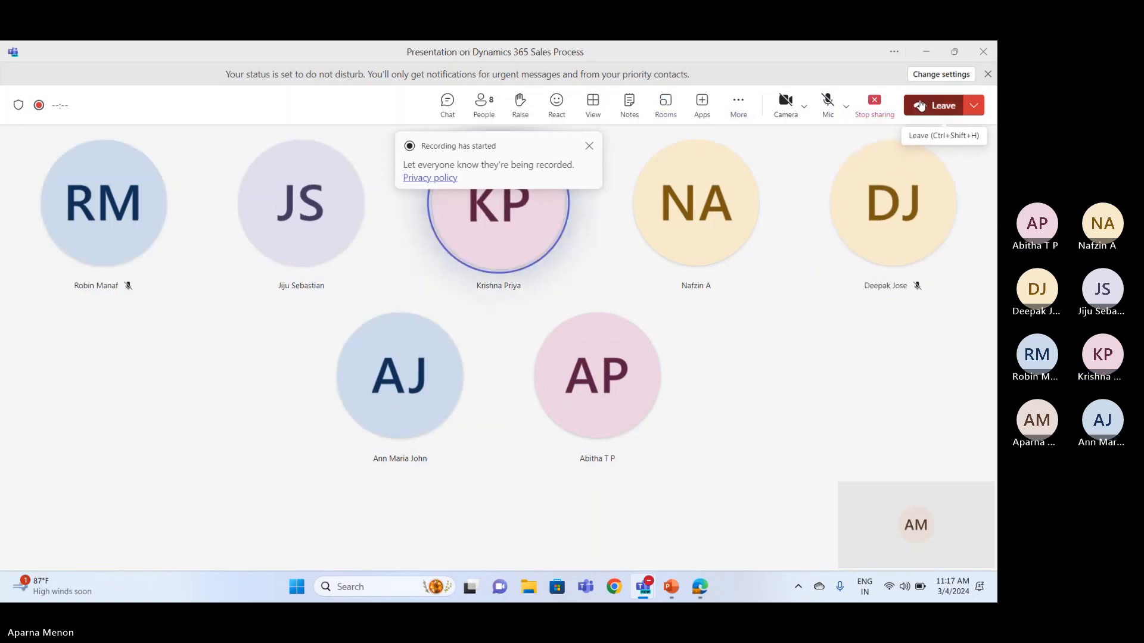
pyautogui.click(736, 107)
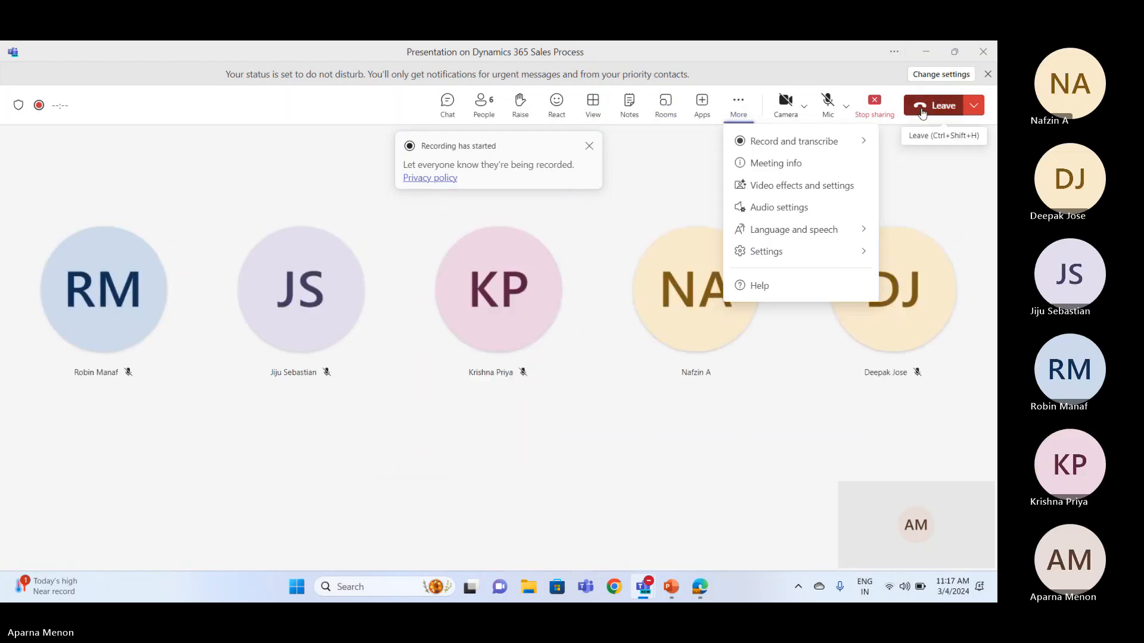
pyautogui.click(922, 111)
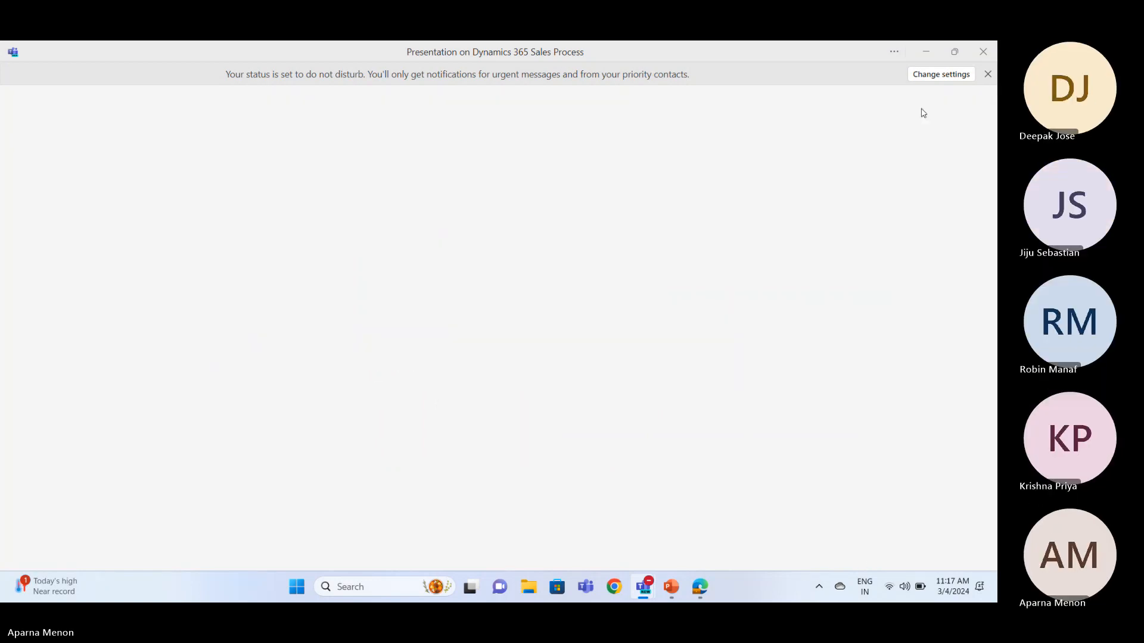